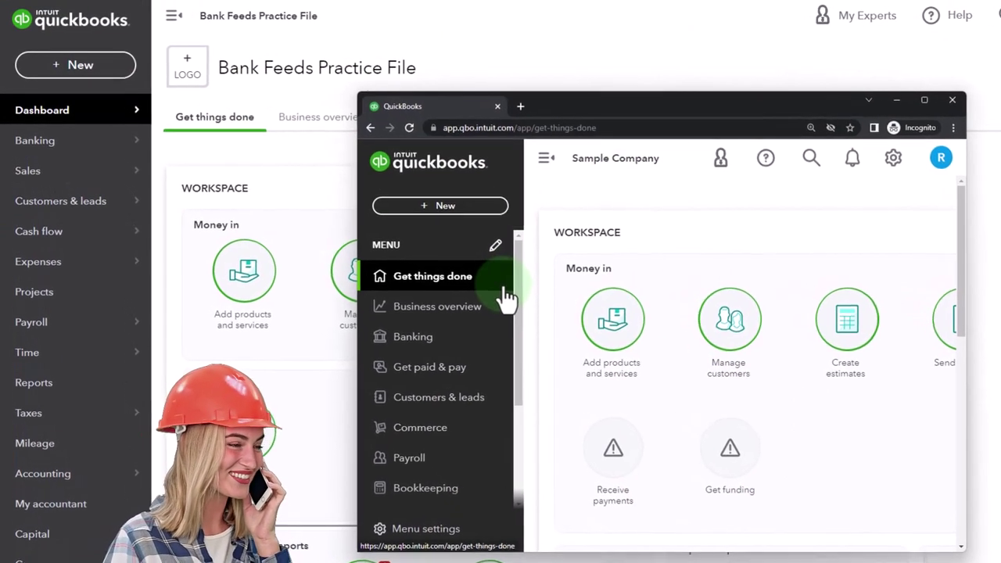
Open the settings options of the sample company and look through its company, lists, tools and profile entries
click(895, 160)
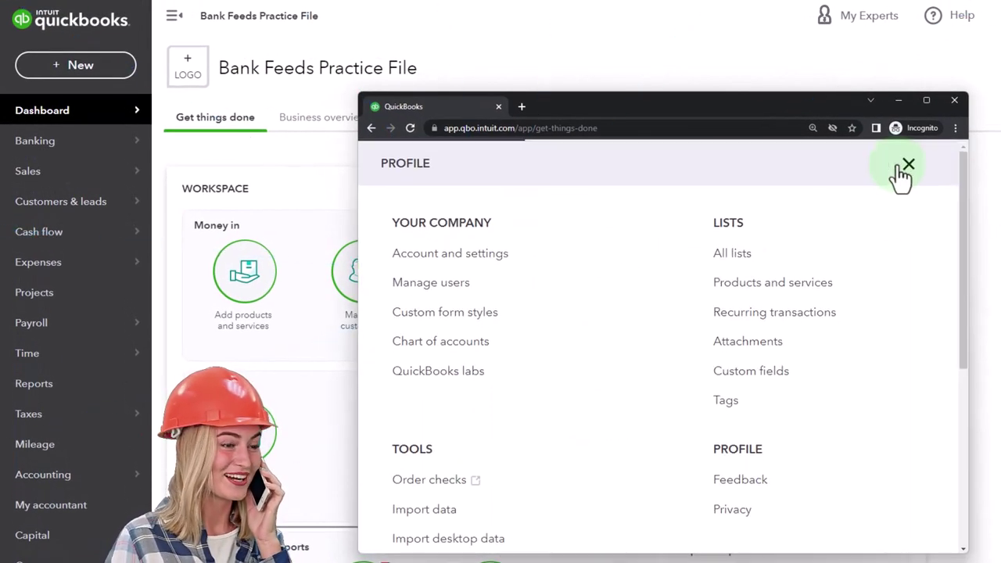
scroll(887, 274, down, 3)
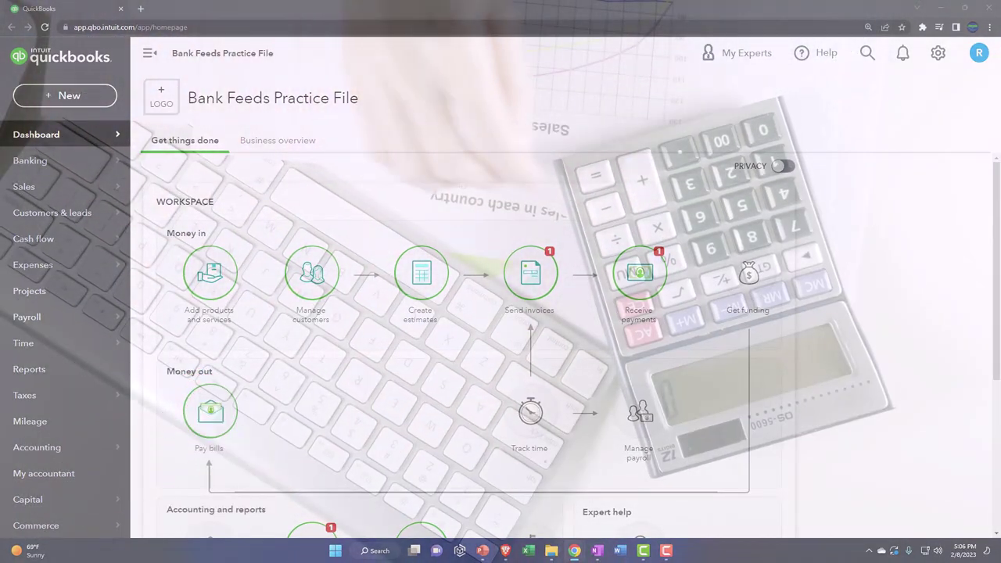
right_click(81, 6)
click(101, 86)
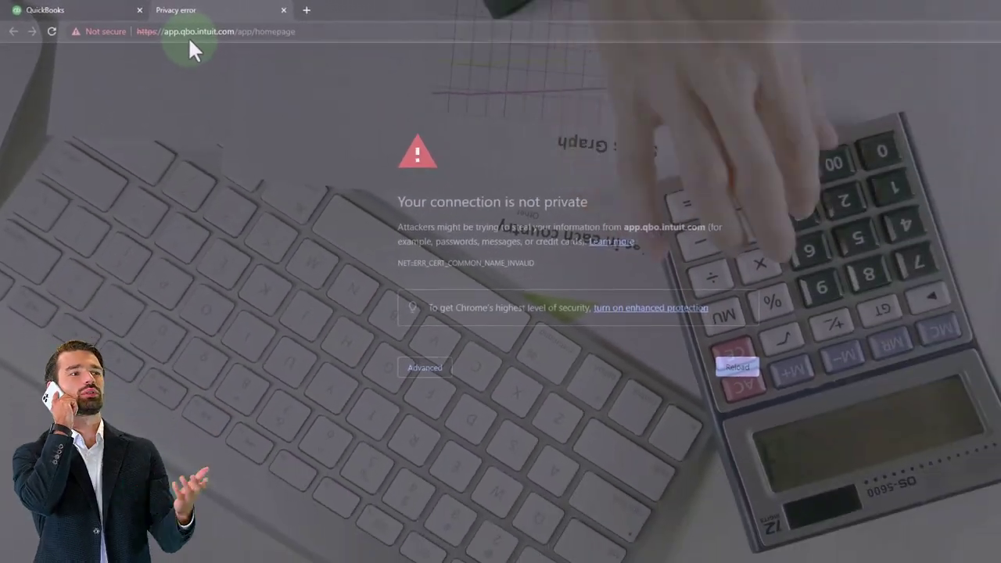
key(ctrl+w)
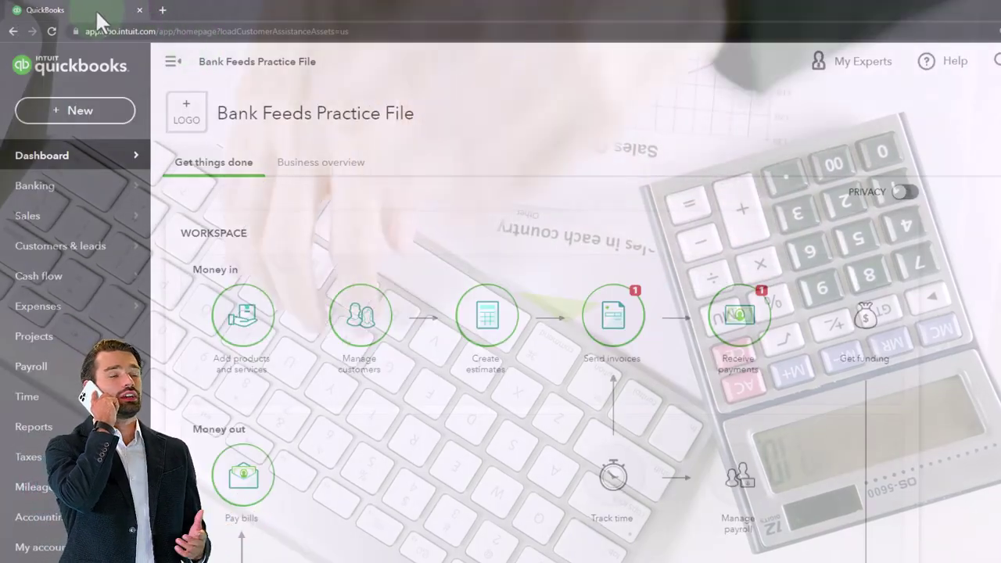
Duplicate the Bank Feeds Practice File browser tab twice so that three tabs of it are open
right_click(96, 9)
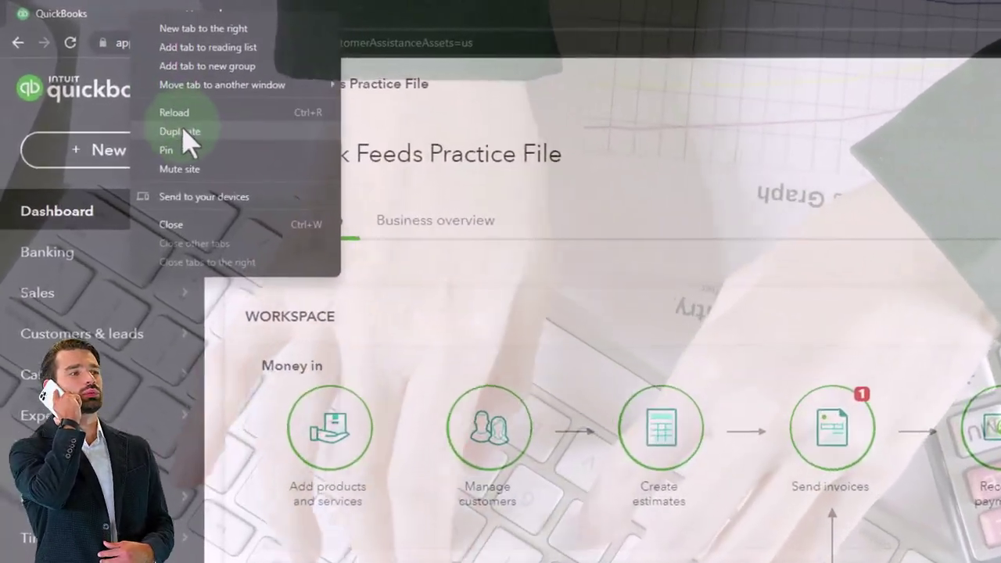
click(129, 97)
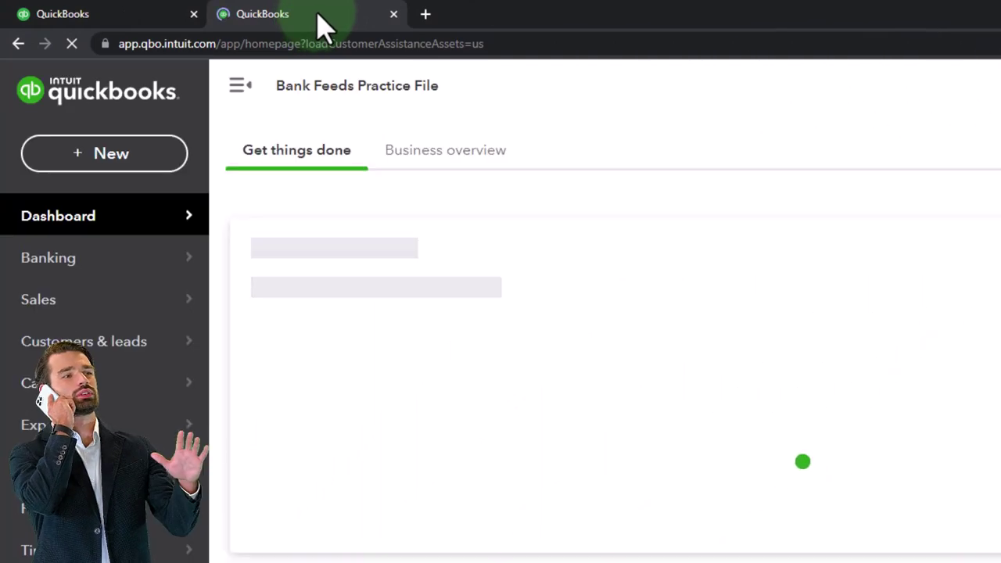
right_click(321, 25)
click(322, 114)
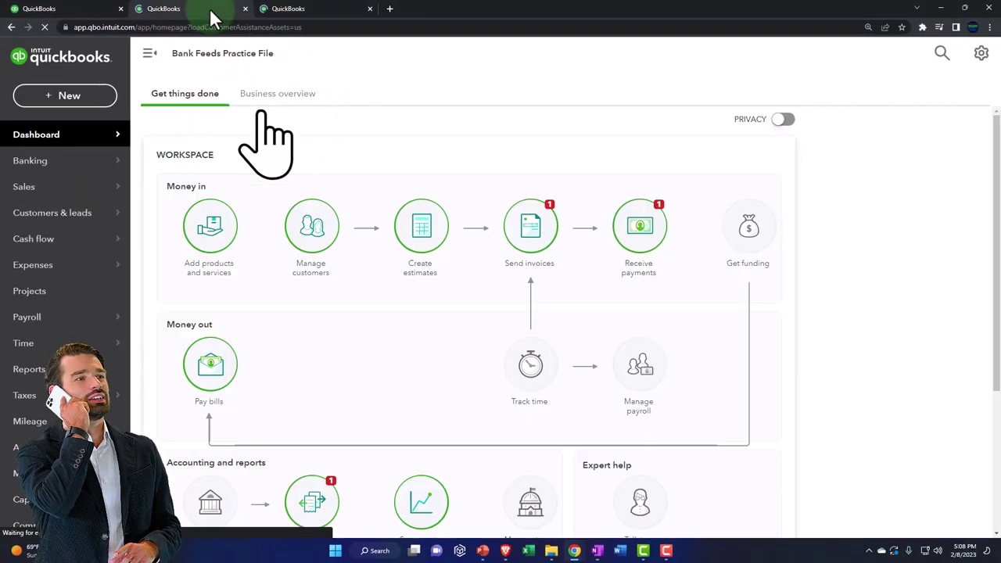
Open the Balance Sheet report from the favorite reports in the second browser tab
click(210, 7)
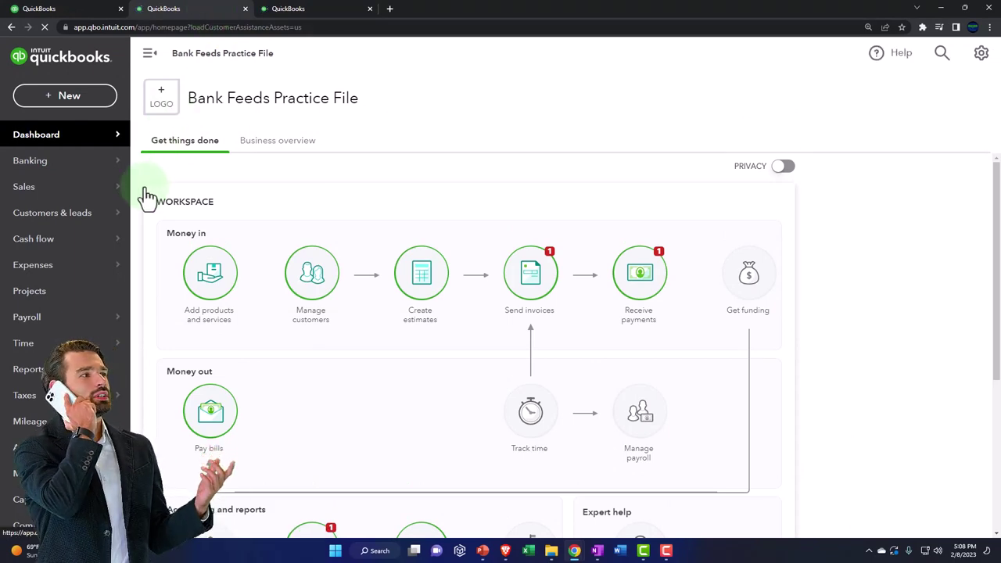
click(28, 369)
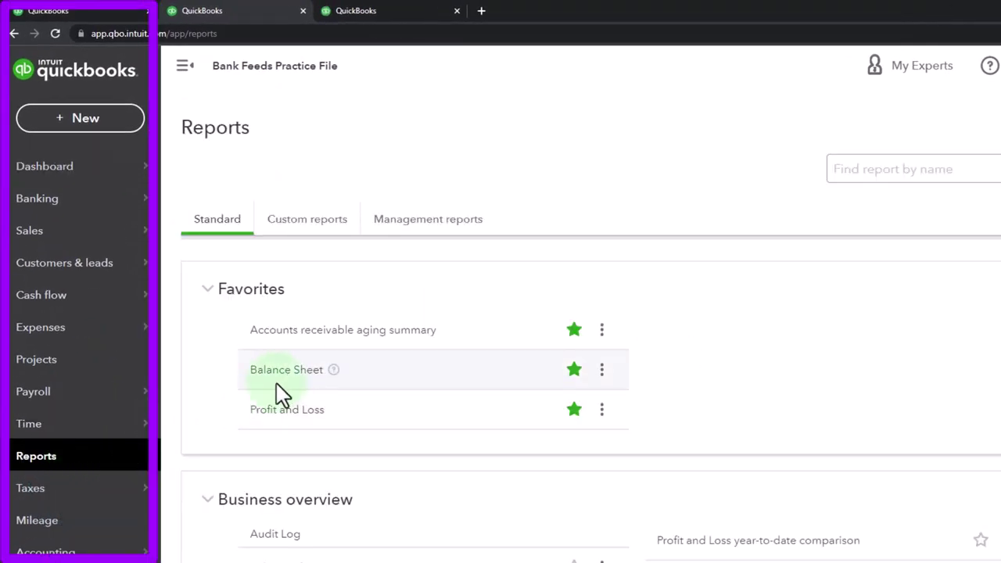
click(293, 373)
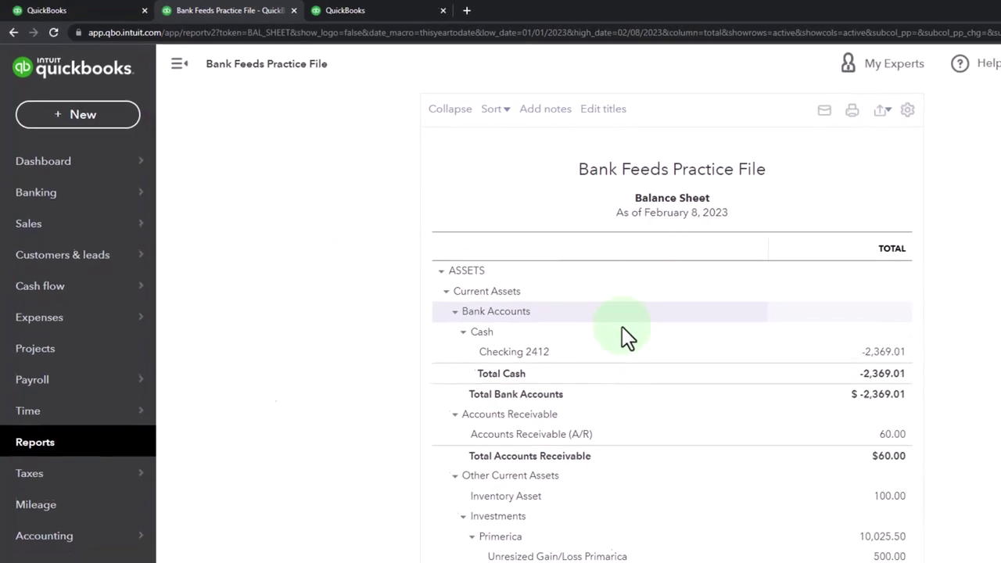
Switch to the sample company window and find the Reports page under Business overview
mouse_move(574, 551)
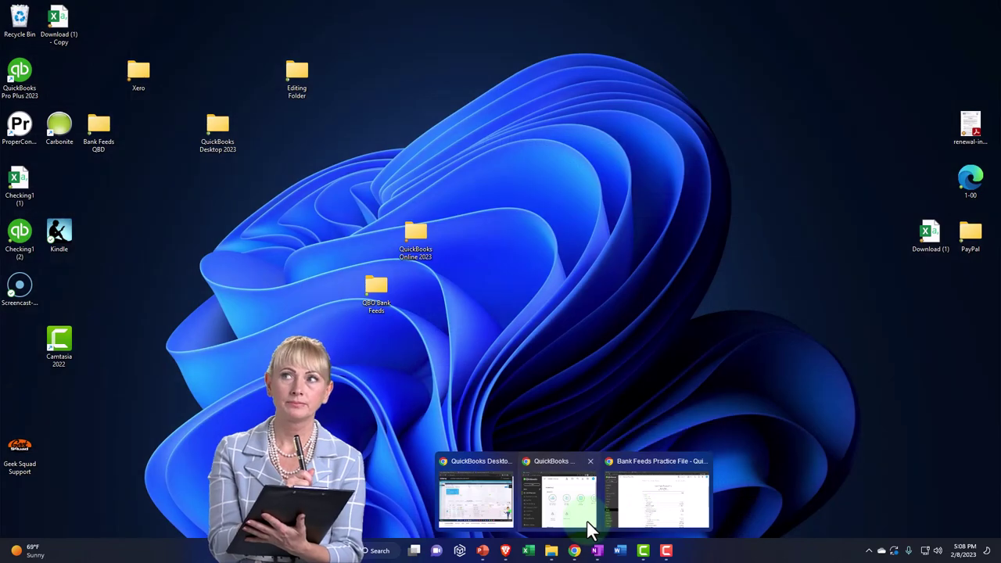
key(alt+Tab)
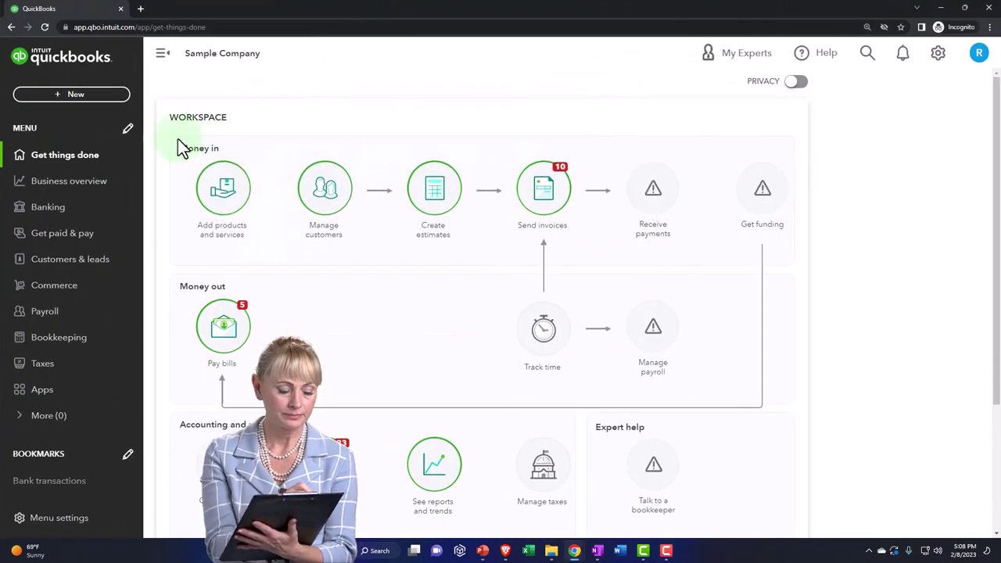
click(80, 187)
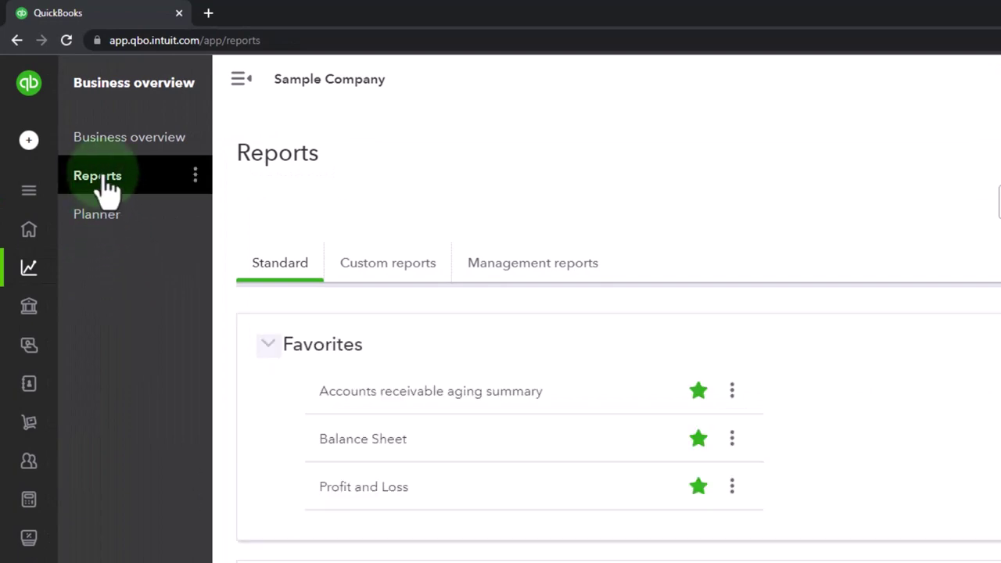
Return to the Bank Feeds Practice File, open the Profit and Loss report in the third browser tab, and collapse the navigation menu
key(alt+Tab)
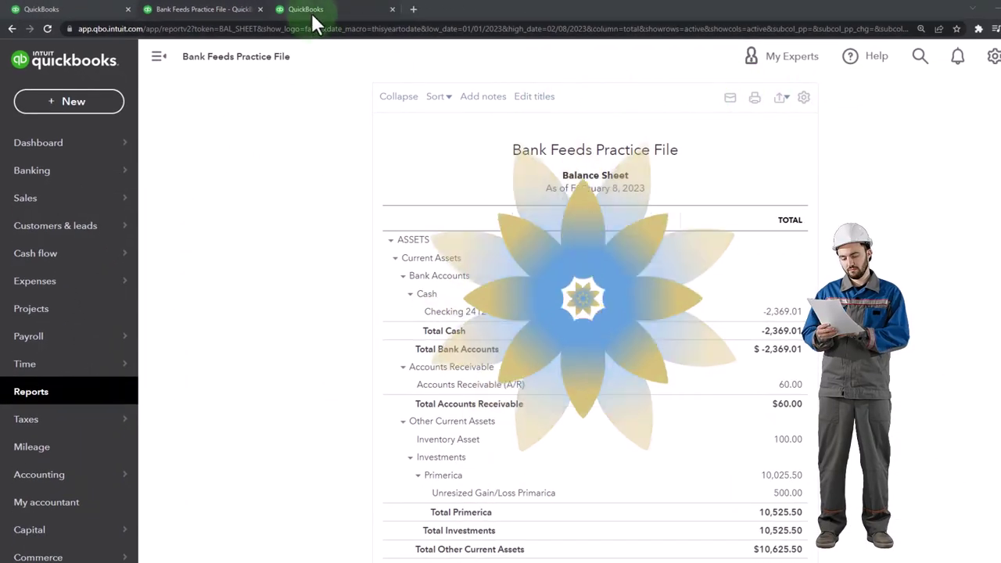
click(311, 10)
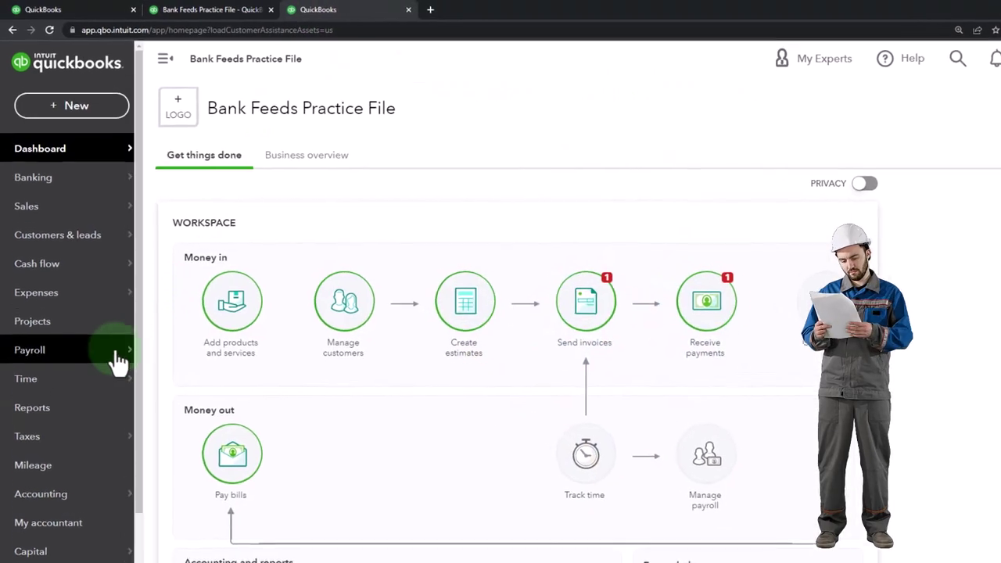
click(70, 395)
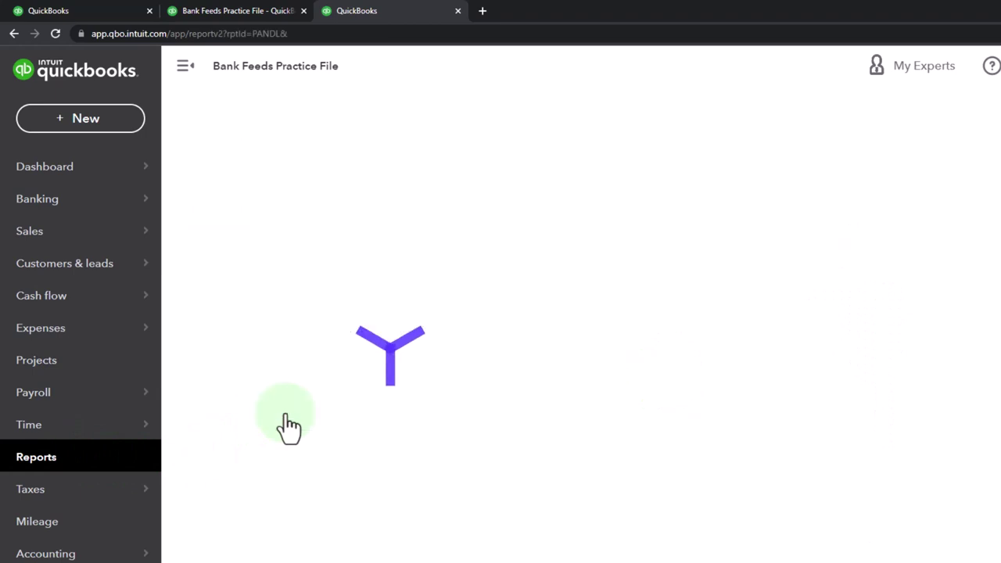
click(186, 71)
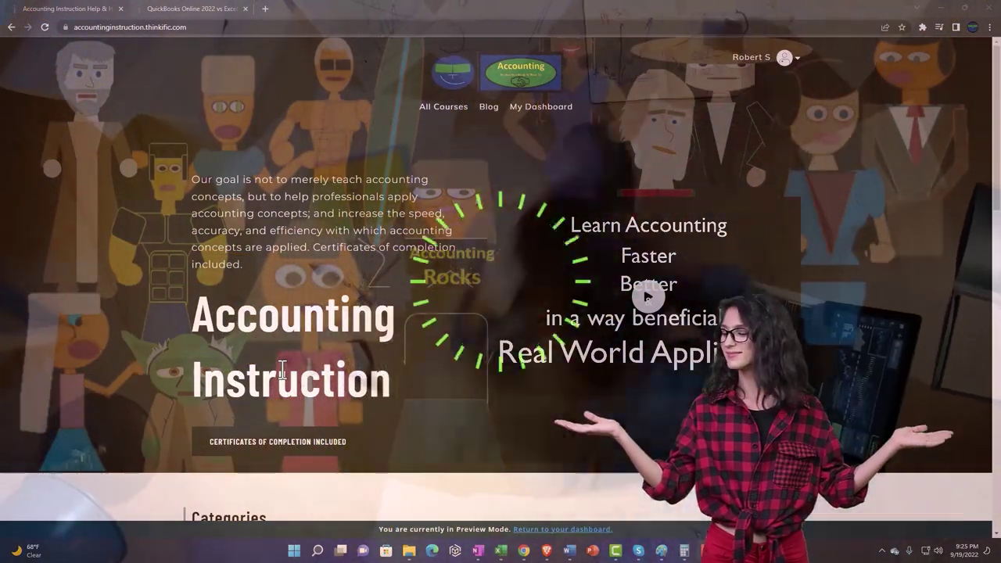
Browse the course categories on the Accounting Instruction website and look at the OneNote - Getting Started 2022 section of the QuickBooks Online course
scroll(137, 423, down, 4)
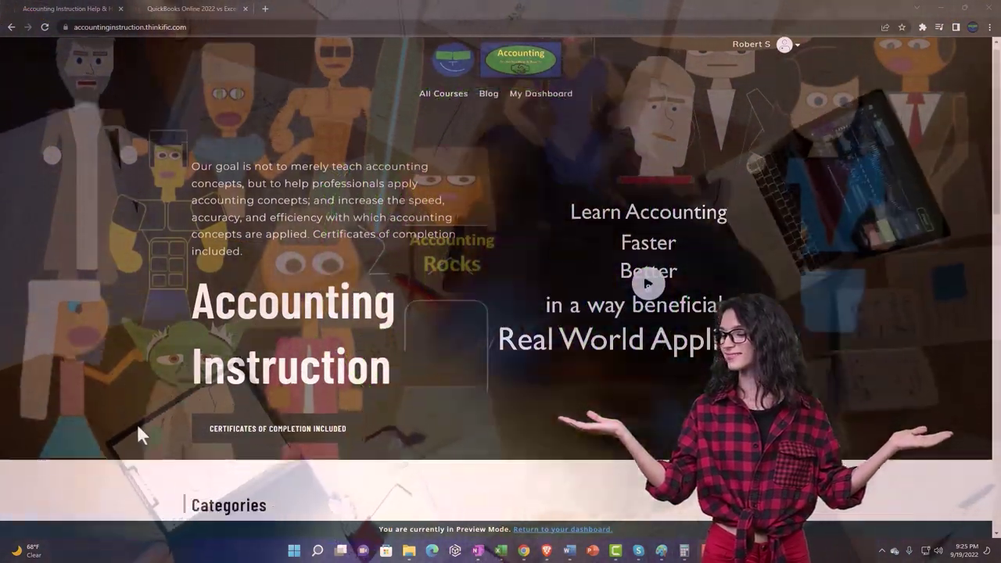
scroll(138, 425, down, 3)
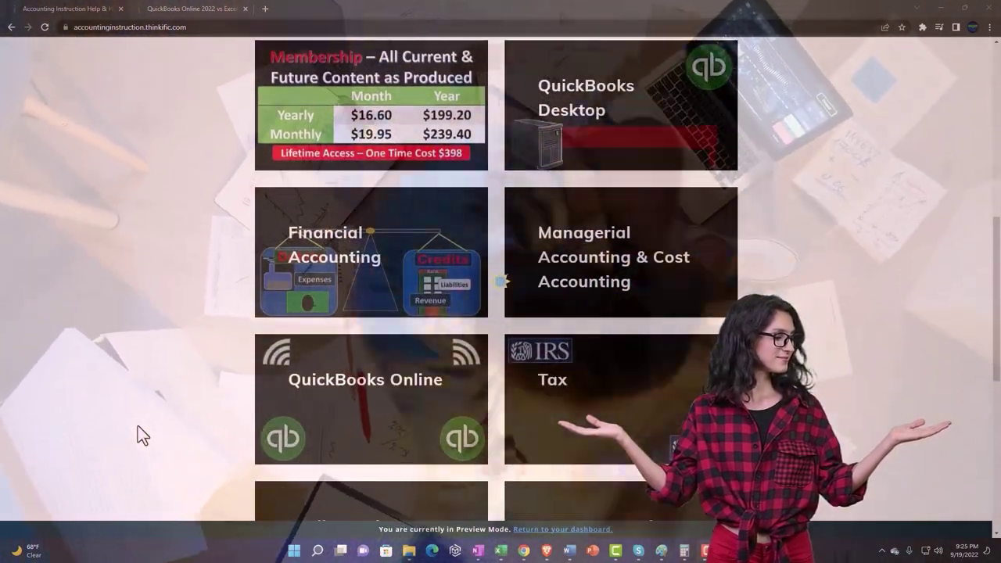
scroll(137, 427, down, 6)
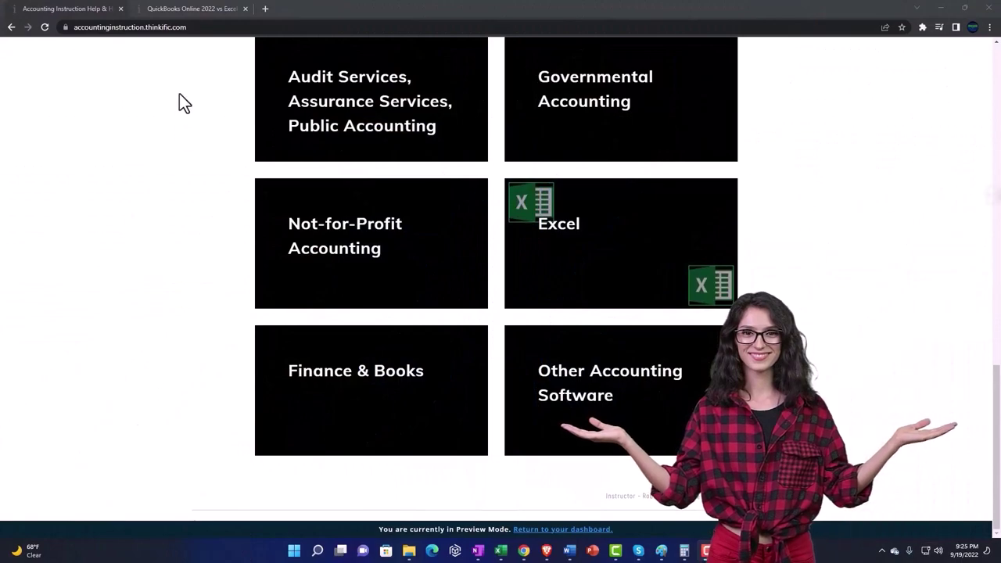
click(179, 9)
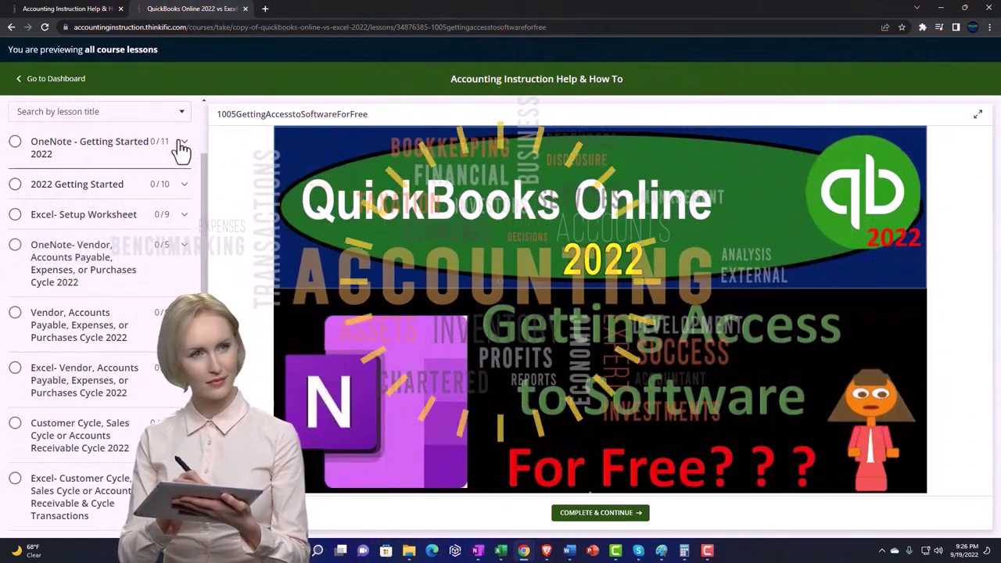
click(181, 146)
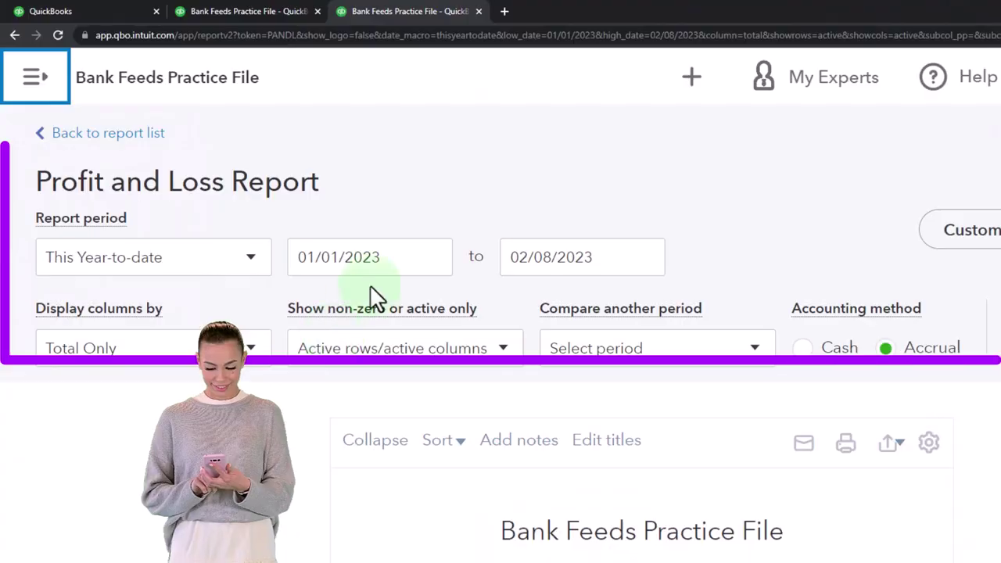
Run the Profit and Loss report for the period 01/01/2022 to 12/31/2022
click(353, 258)
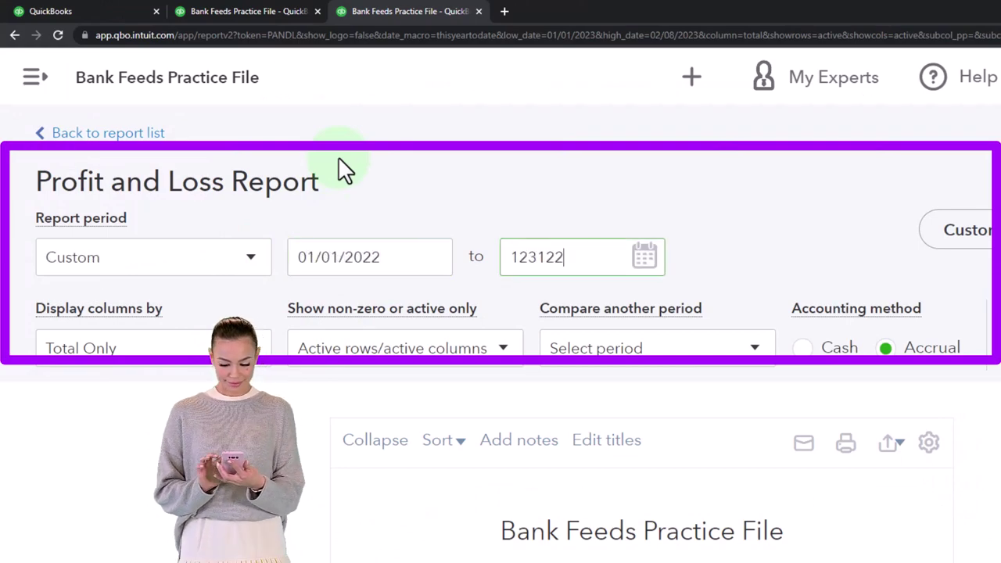
key(Tab)
click(869, 278)
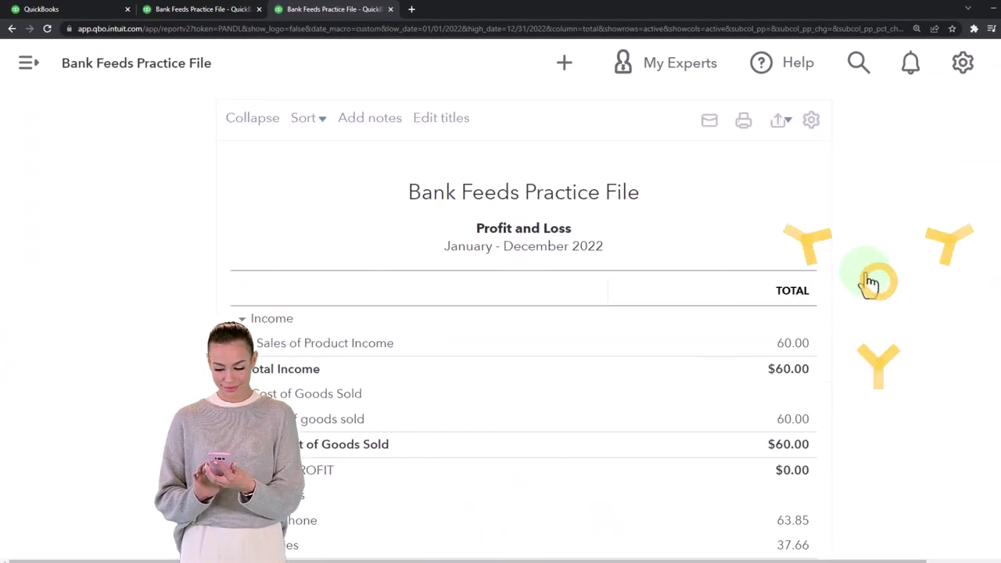
Collapse the navigation menu on the Balance Sheet tab and run the report for 01/01/2022 to 12/31/2022
click(248, 9)
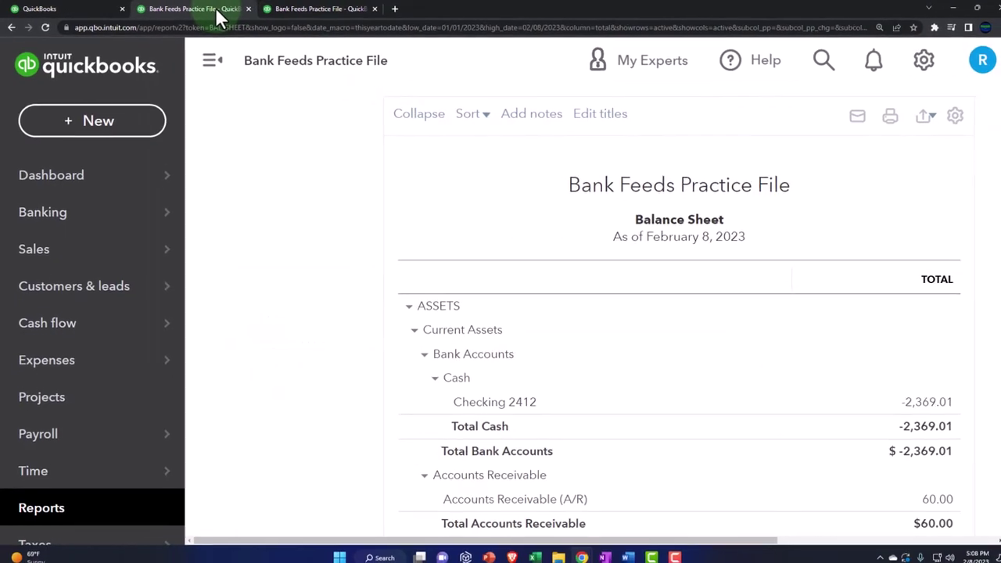
click(222, 65)
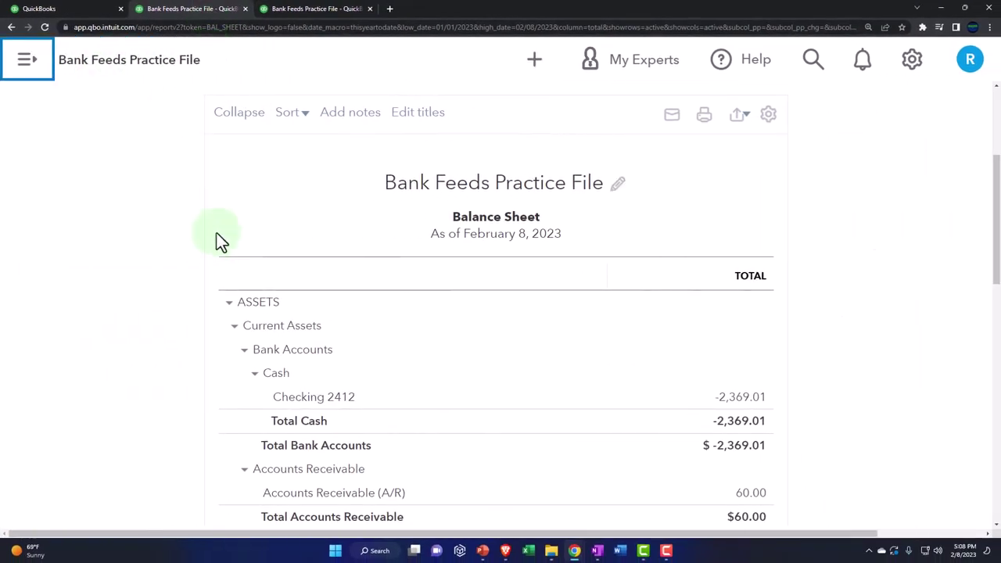
scroll(217, 233, up, 3)
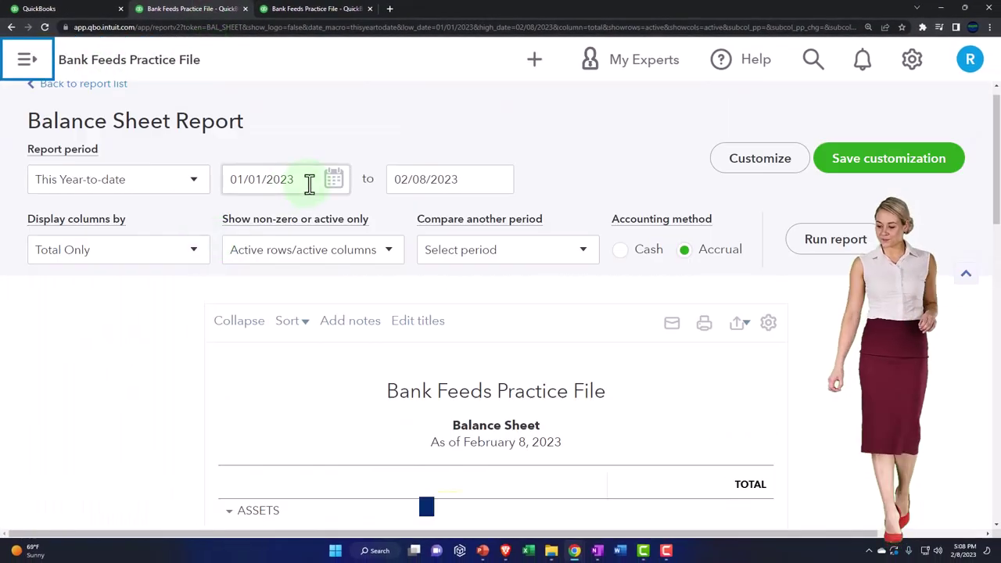
click(309, 182)
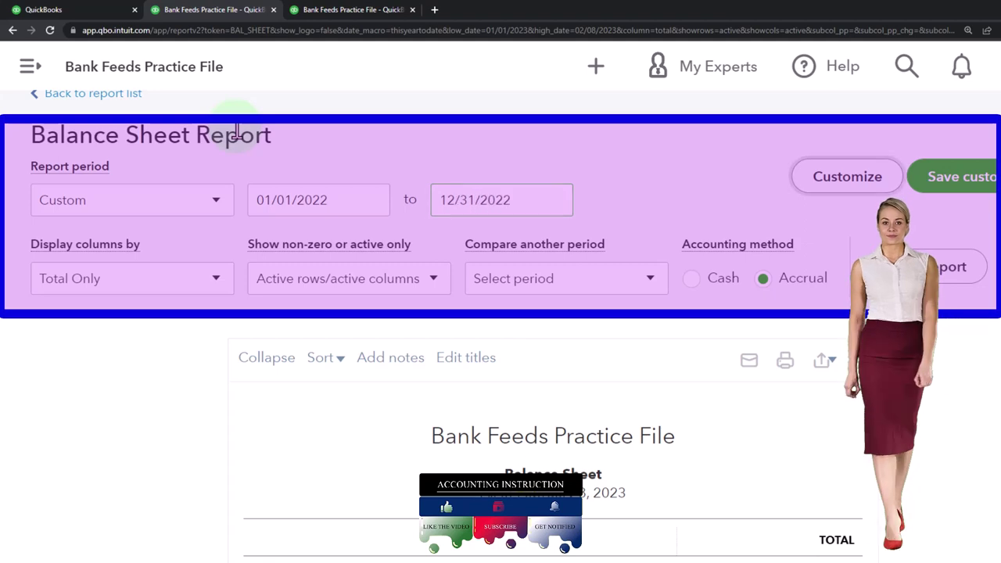
click(938, 270)
scroll(876, 268, down, 3)
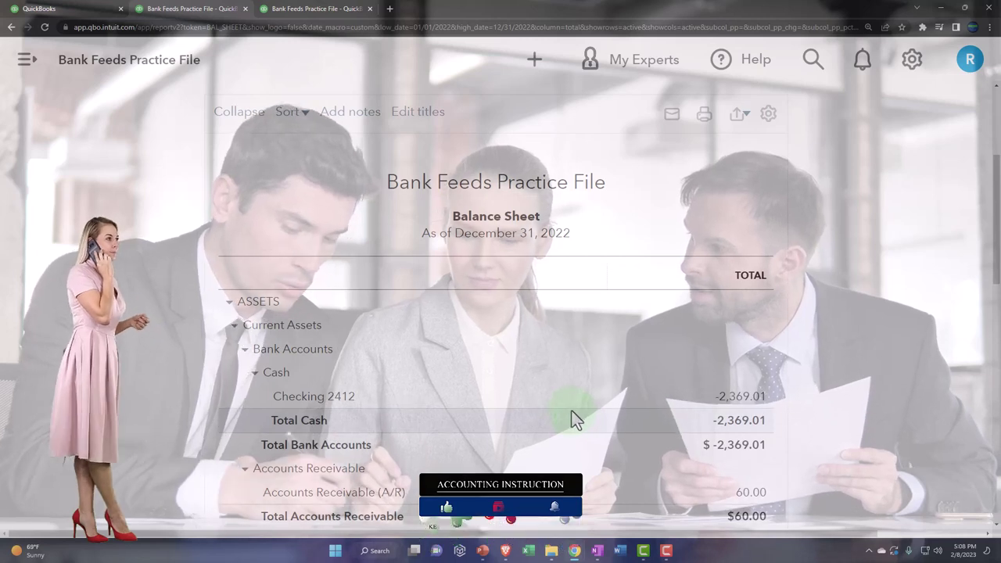
Return to the first browser tab, reduce the page zoom, and open the practice file's Banking page
click(86, 7)
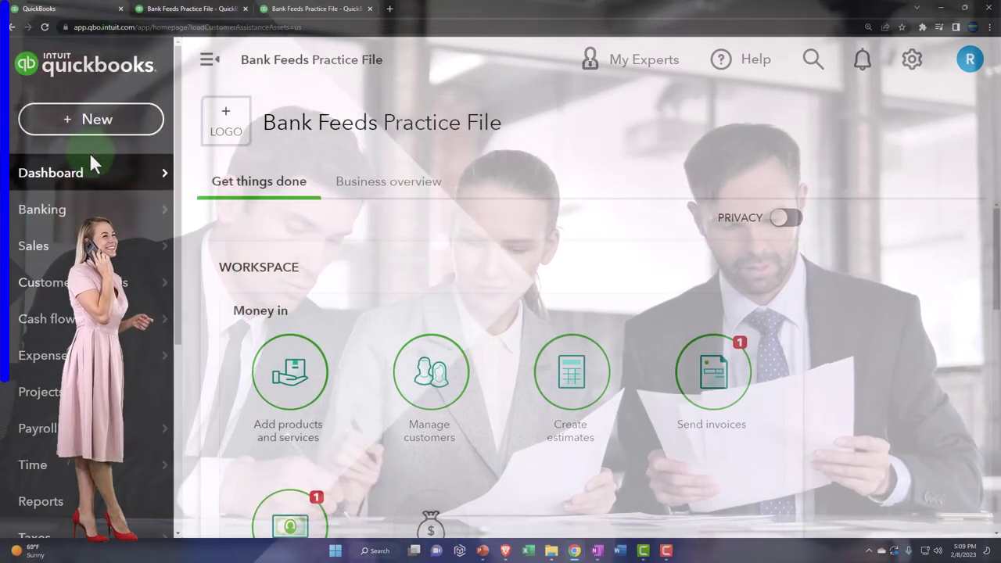
key(ctrl+minus)
click(72, 189)
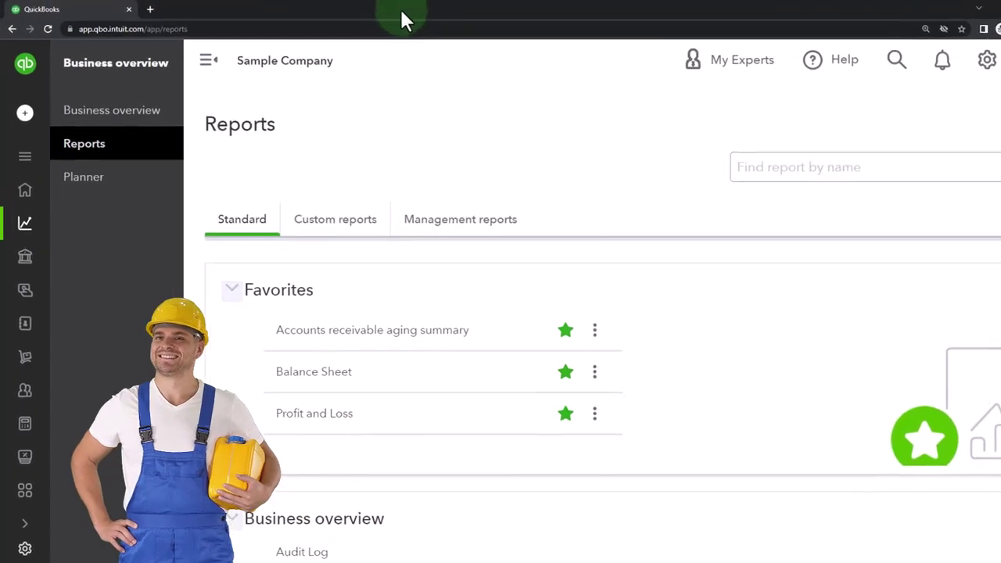
In the sample company, find the bank transactions page through Transactions under Bookkeeping
mouse_move(31, 192)
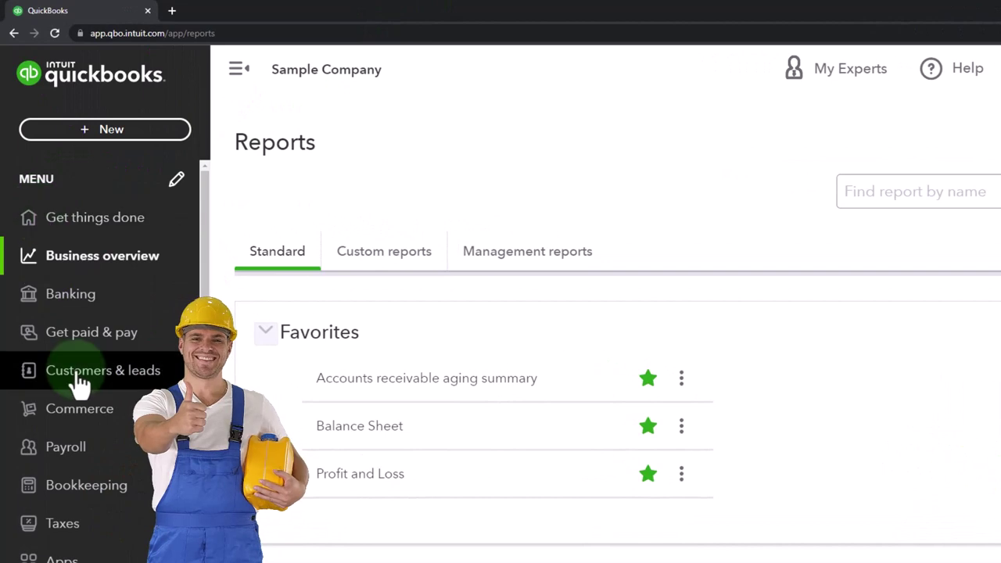
click(74, 486)
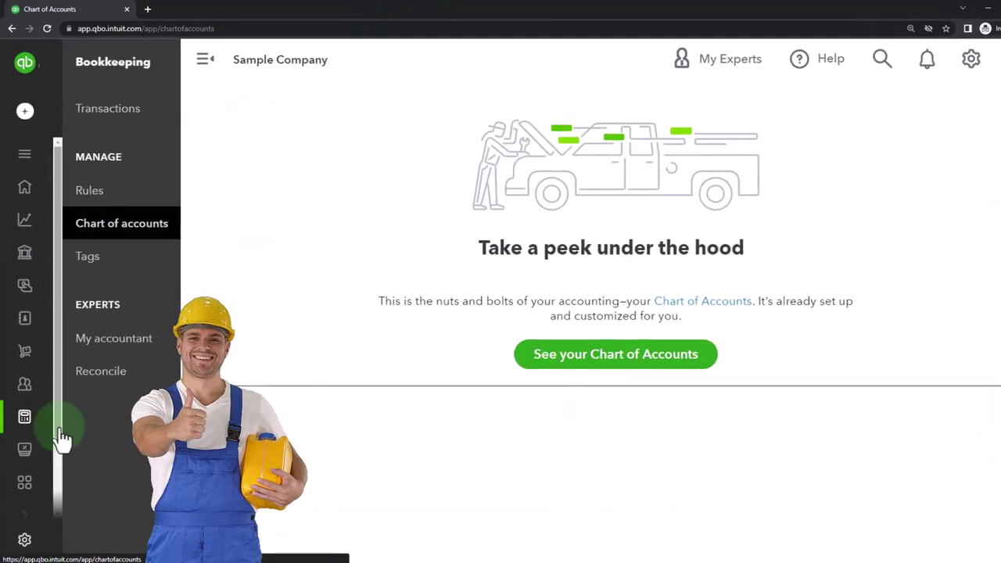
click(97, 113)
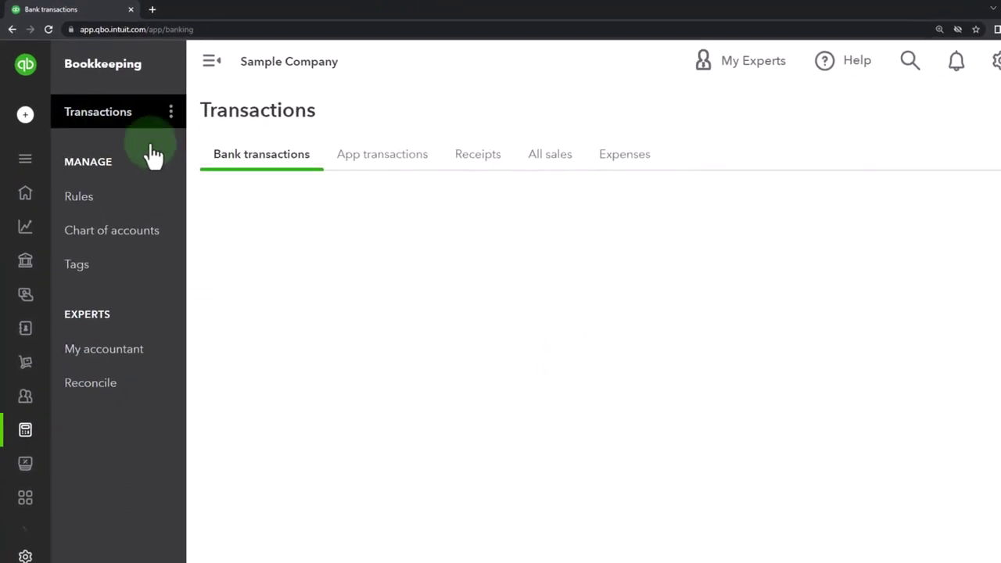
click(239, 78)
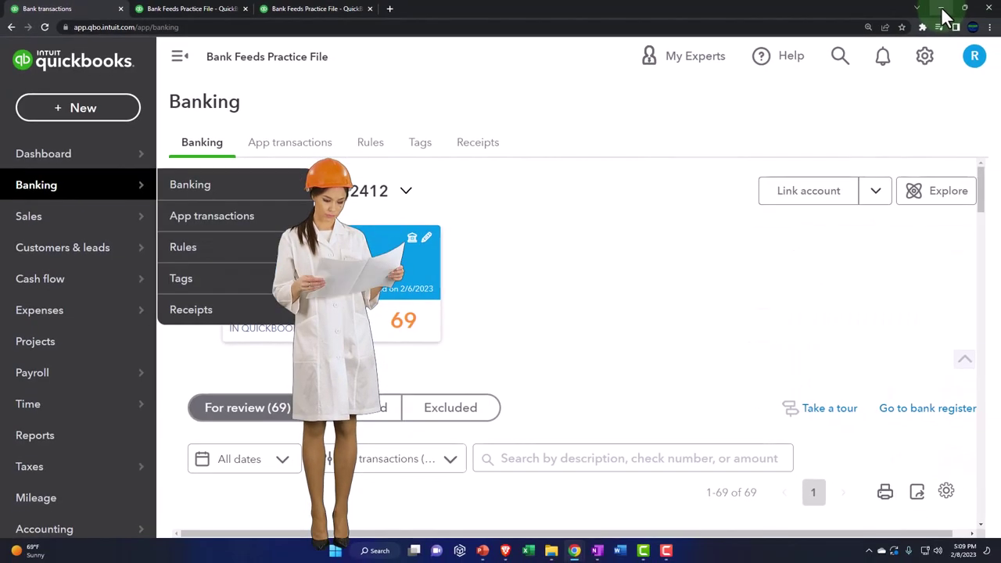
Collapse the navigation menu on the Banking page and bring the transactions for review into view
click(180, 59)
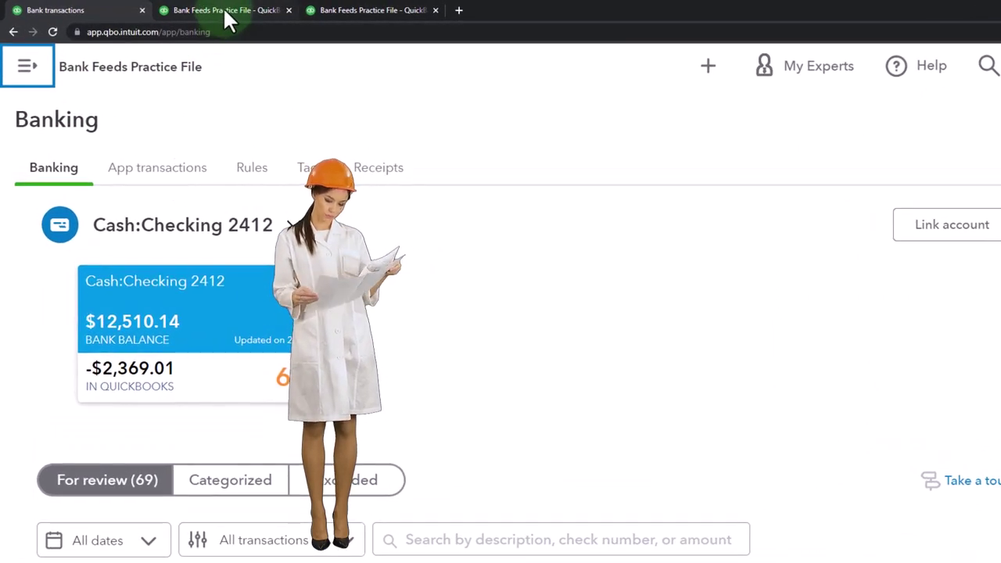
scroll(507, 368, down, 4)
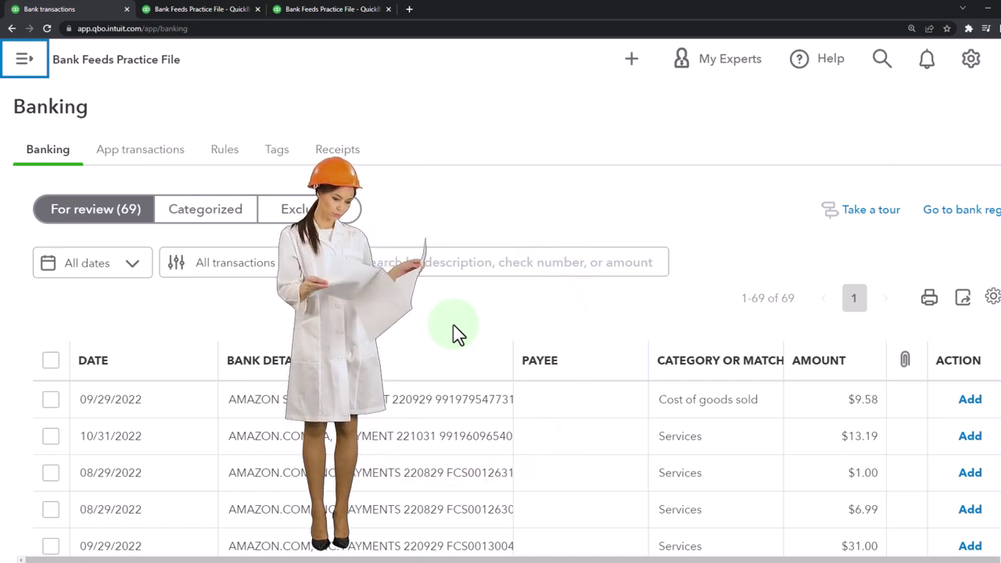
On the Balance Sheet report, collapse the Assets and the Liabilities and Equity sections to view only their totals
click(218, 11)
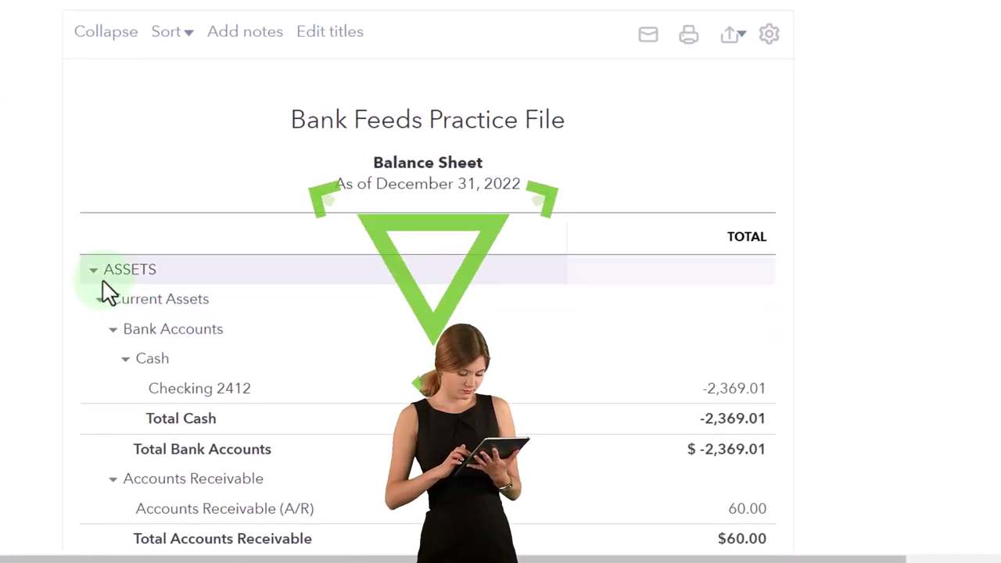
click(94, 270)
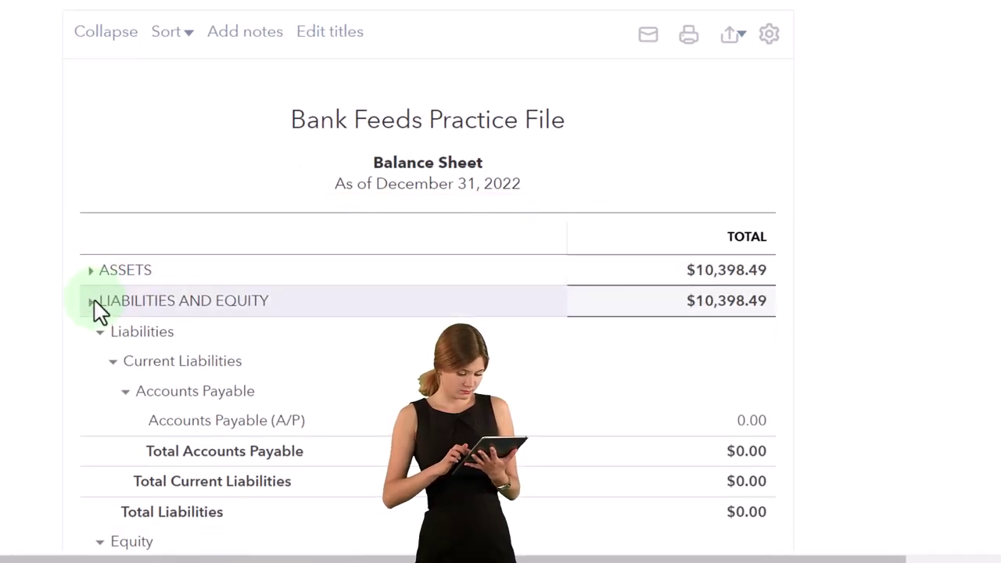
click(92, 301)
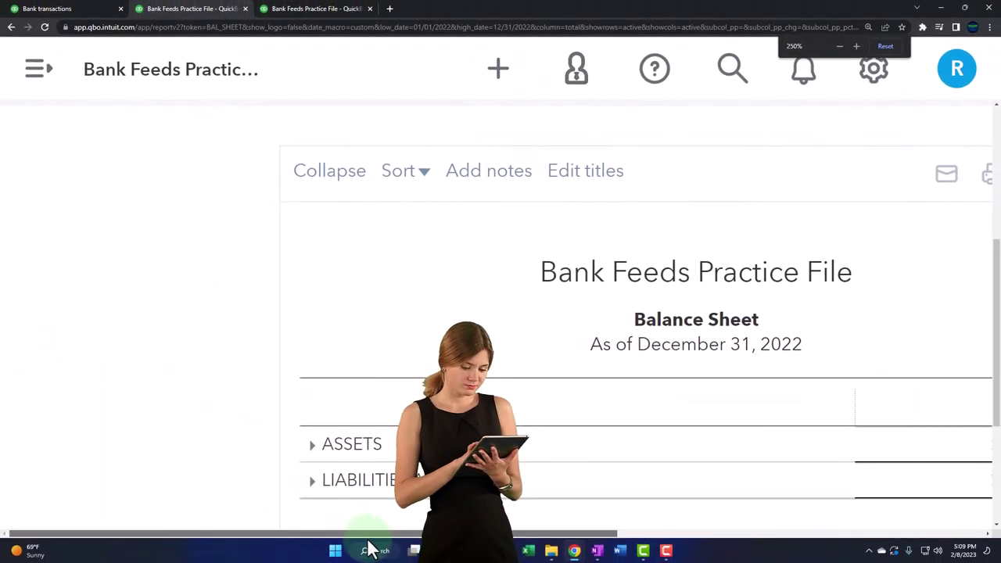
scroll(500, 313, right, 3)
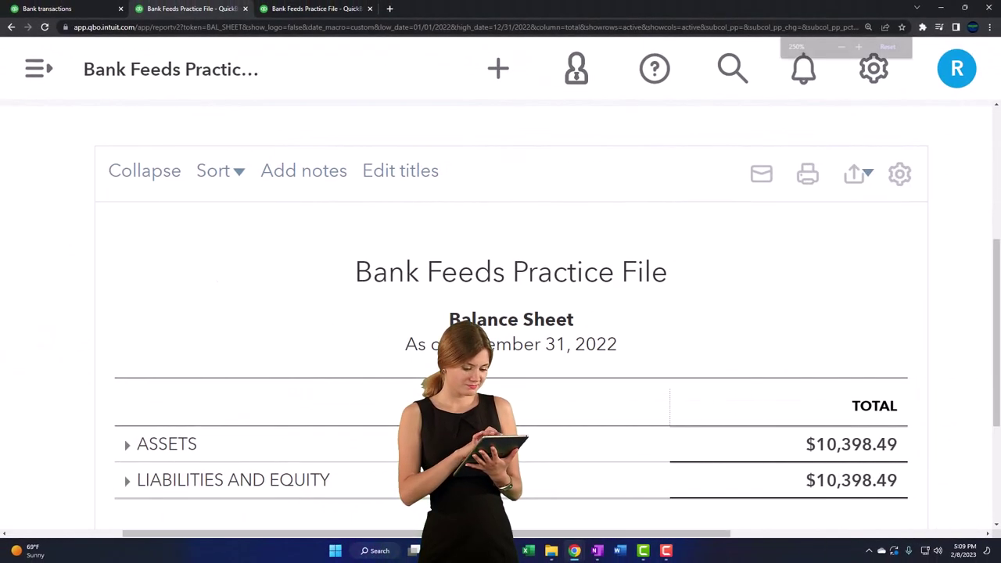
scroll(71, 364, down, 2)
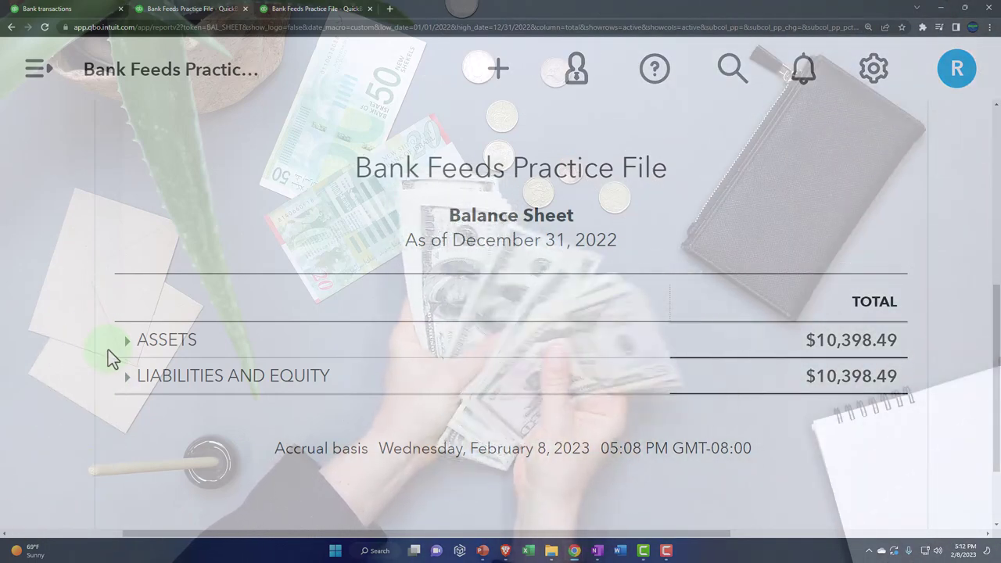
Expand the Balance Sheet's Assets section to view the checking account, and check the income and cost rows of the Profit and Loss report
click(125, 344)
scroll(188, 400, down, 1)
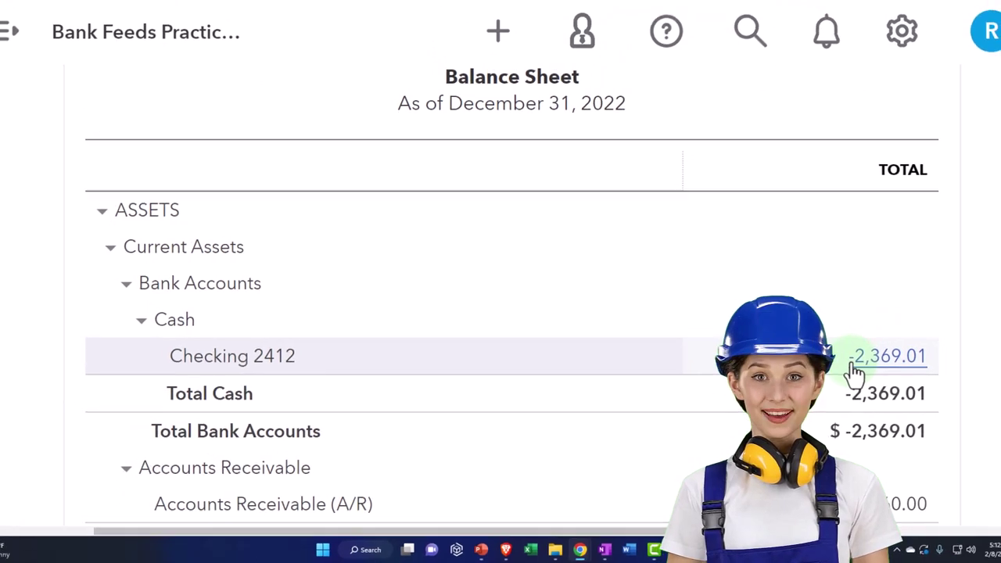
click(305, 1)
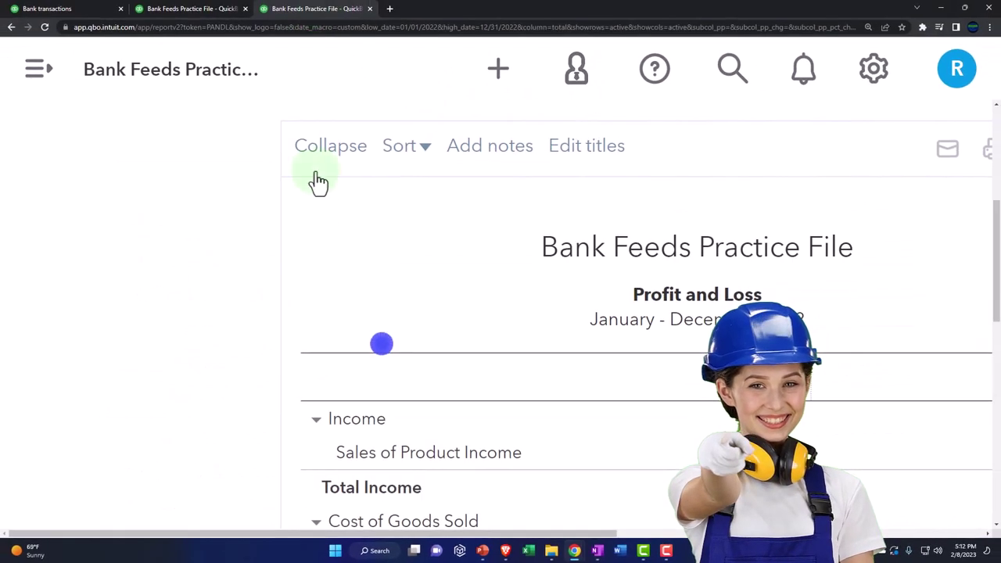
scroll(314, 354, down, 3)
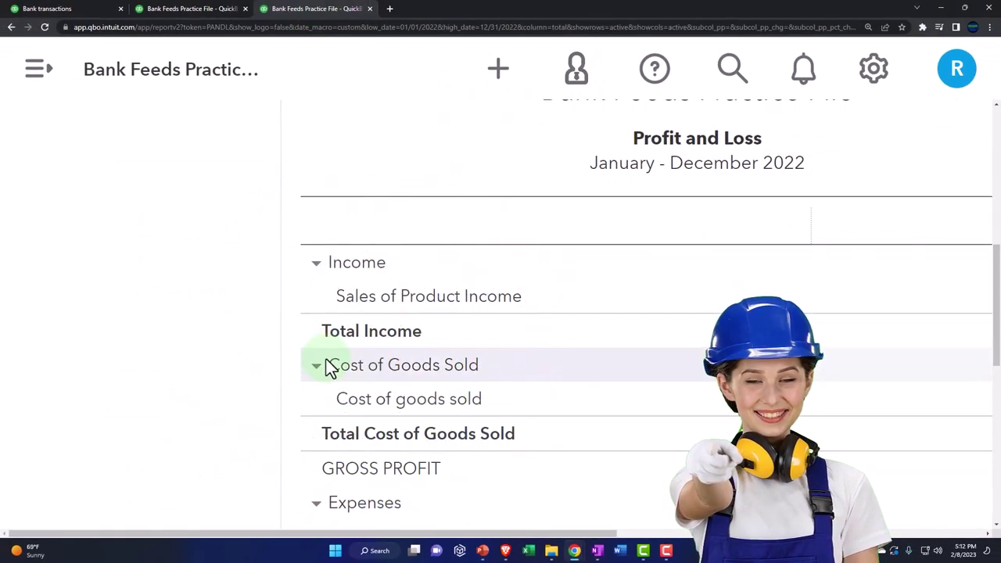
drag(374, 539, 467, 539)
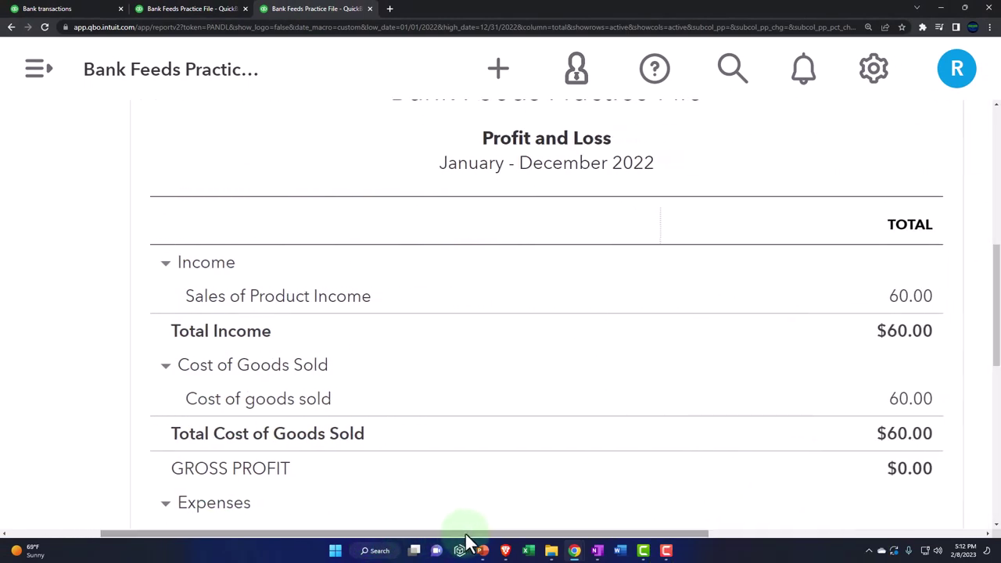
Expand the Balance Sheet's Liabilities and Equity section and review the report back up to the checking account
click(211, 12)
scroll(174, 364, down, 9)
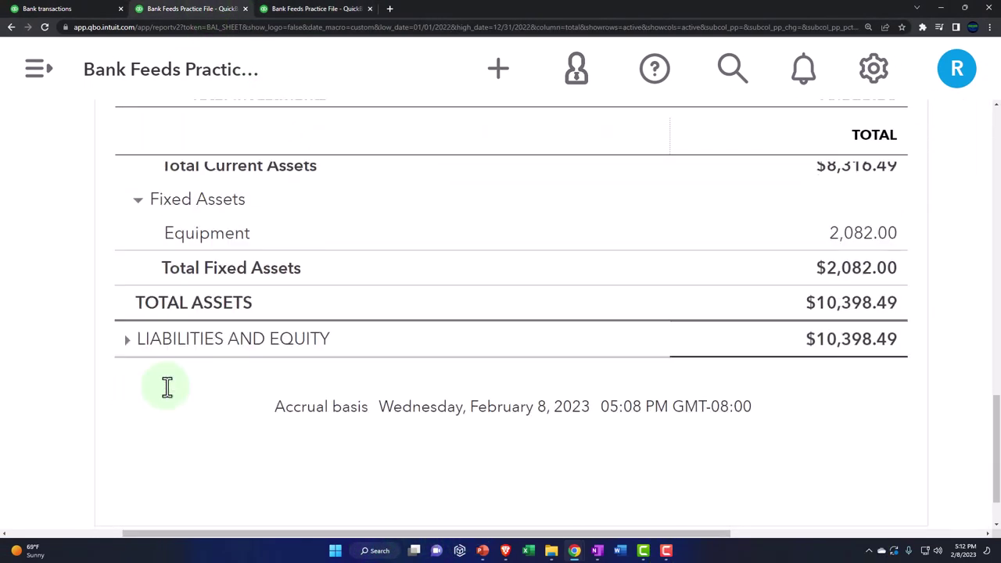
click(129, 302)
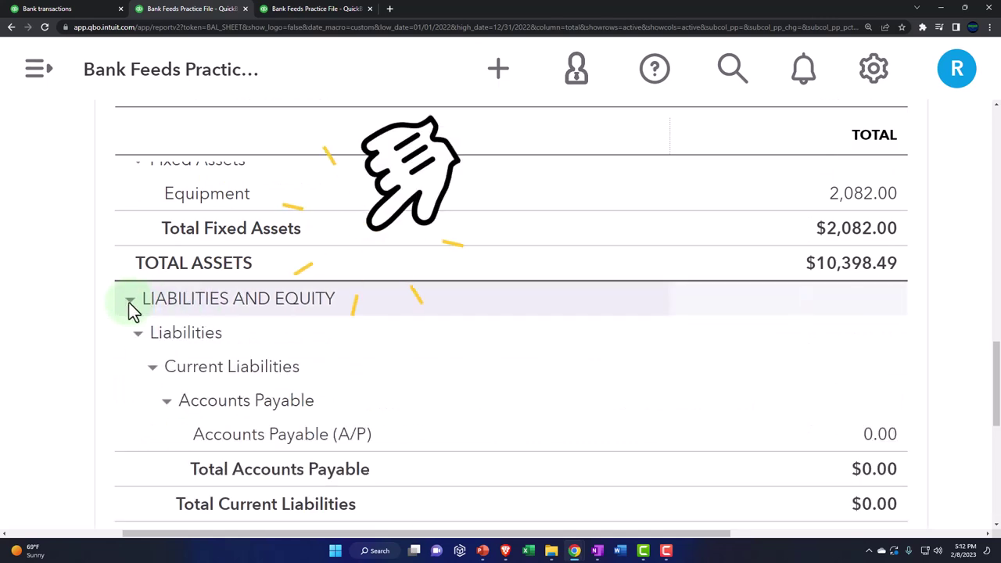
scroll(128, 307, up, 10)
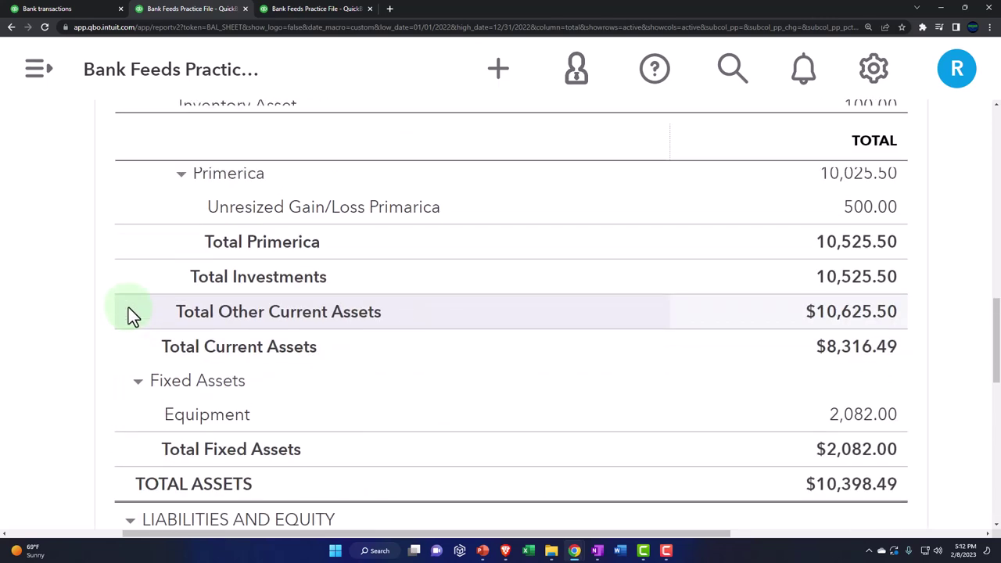
scroll(128, 308, up, 3)
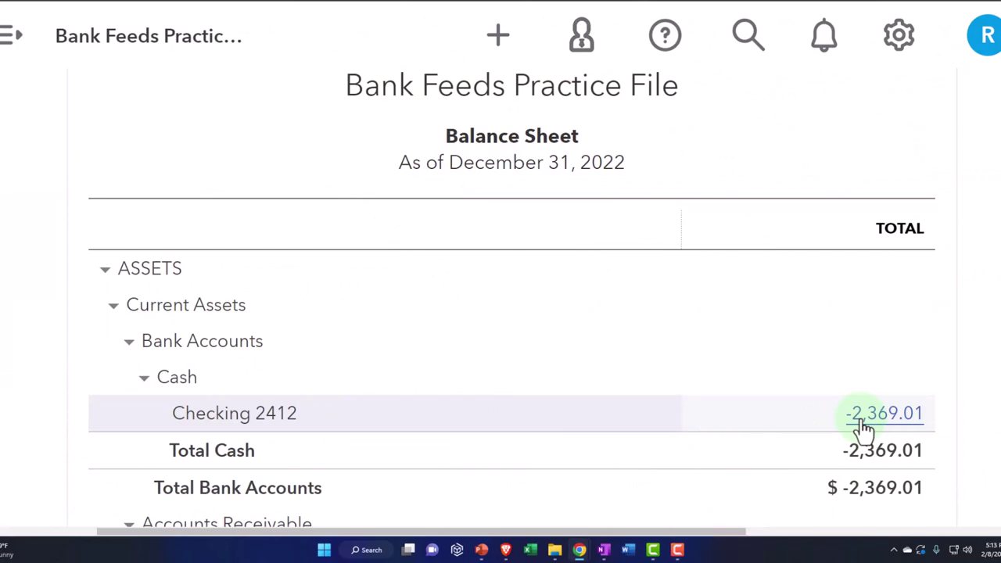
Return to the Banking page and reduce the page zoom to show more of the transactions for review
click(79, 11)
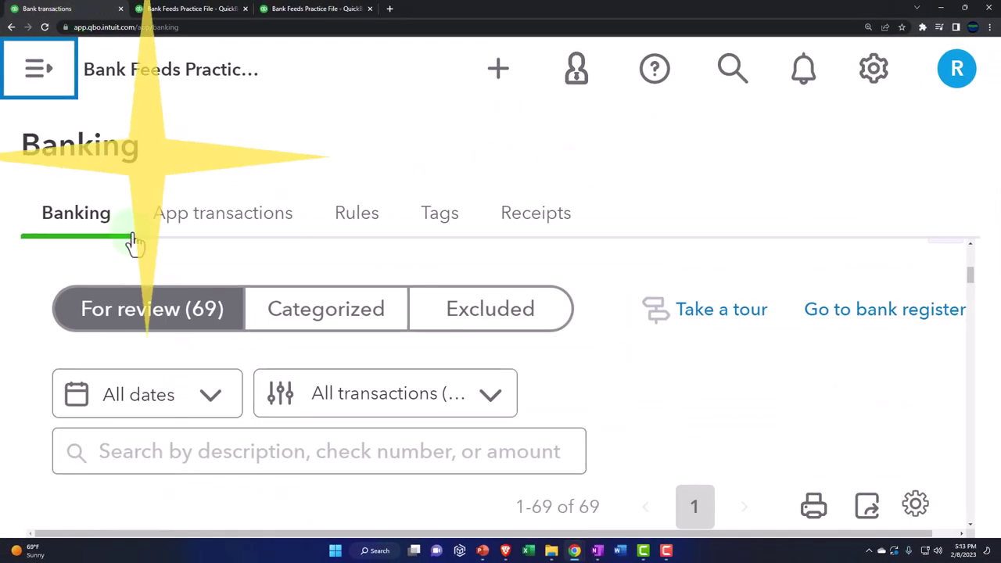
key(ctrl+minus)
key(ctrl+minus)
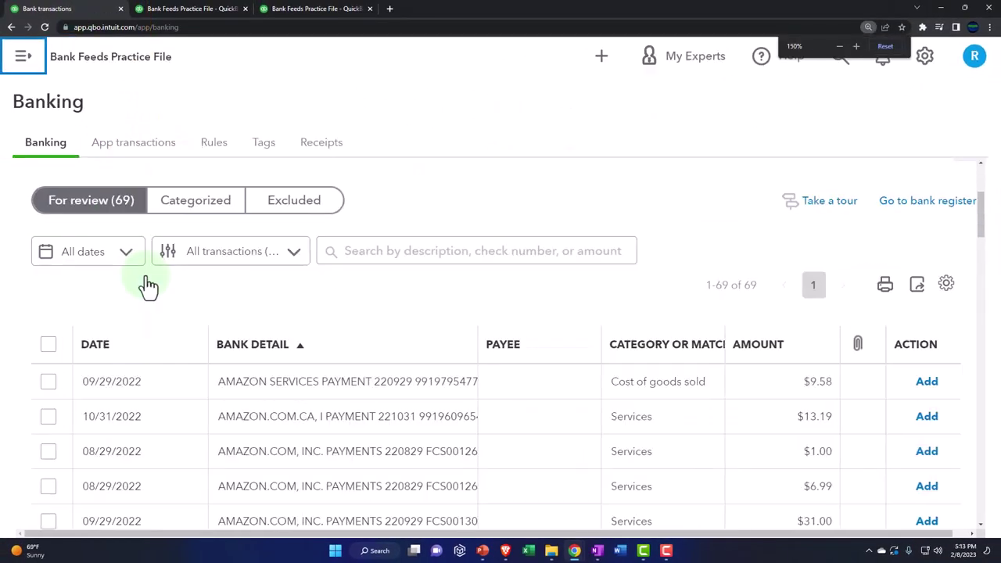
key(ctrl+minus)
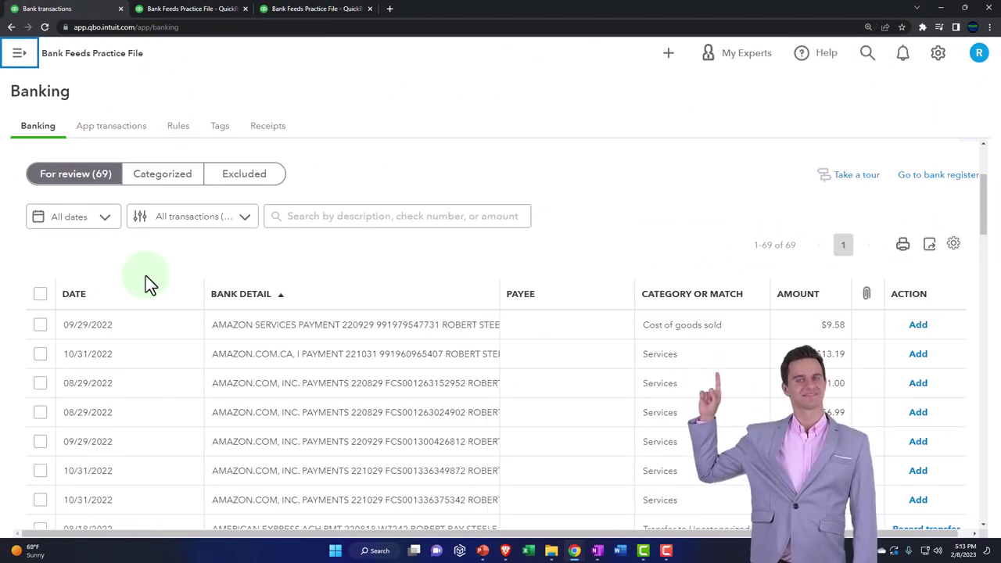
Review the Profit and Loss report and the Balance Sheet's liabilities and equity, enlarging the page for readability
click(290, 9)
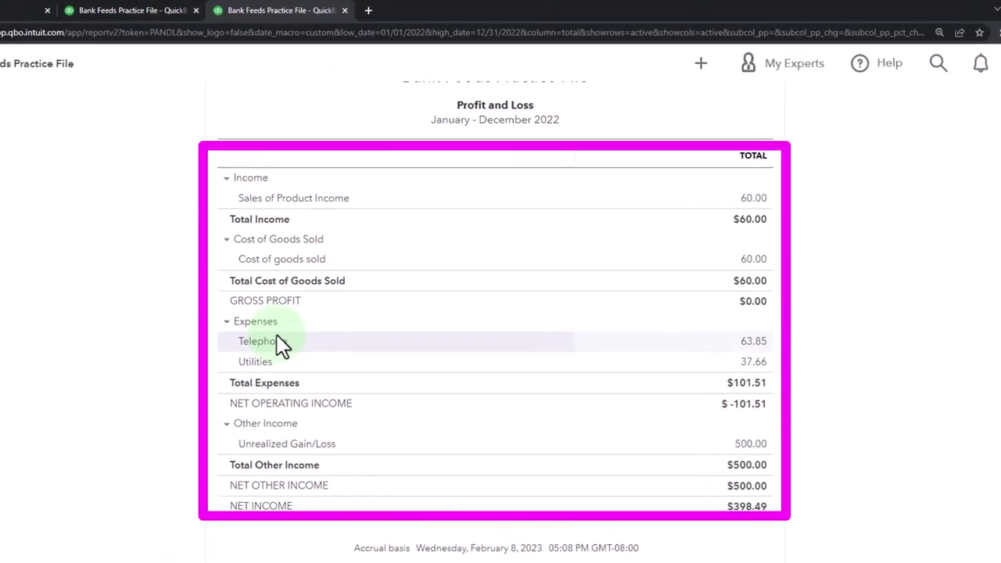
click(117, 11)
scroll(195, 383, down, 5)
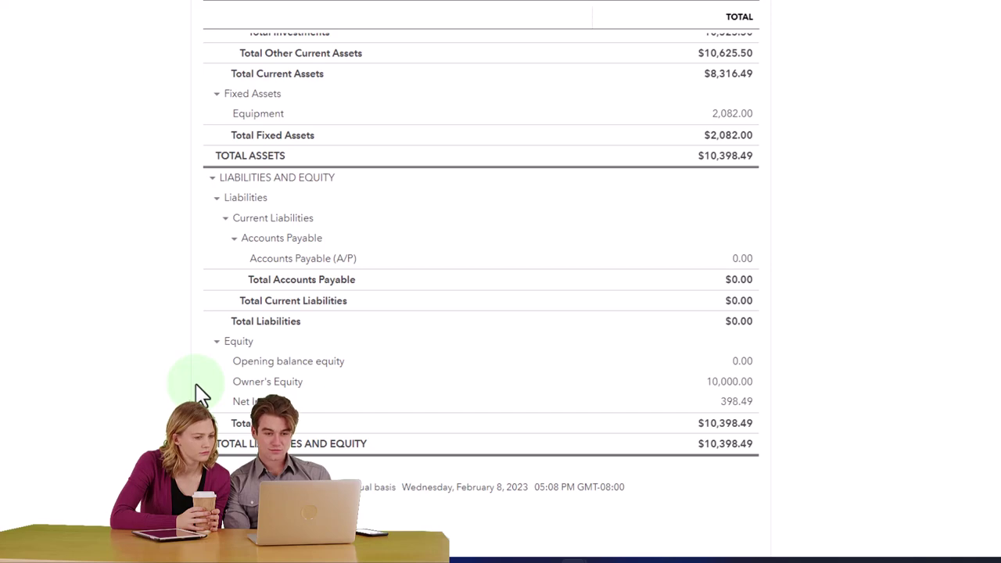
key(ctrl+plus)
key(ctrl+plus)
scroll(197, 390, down, 3)
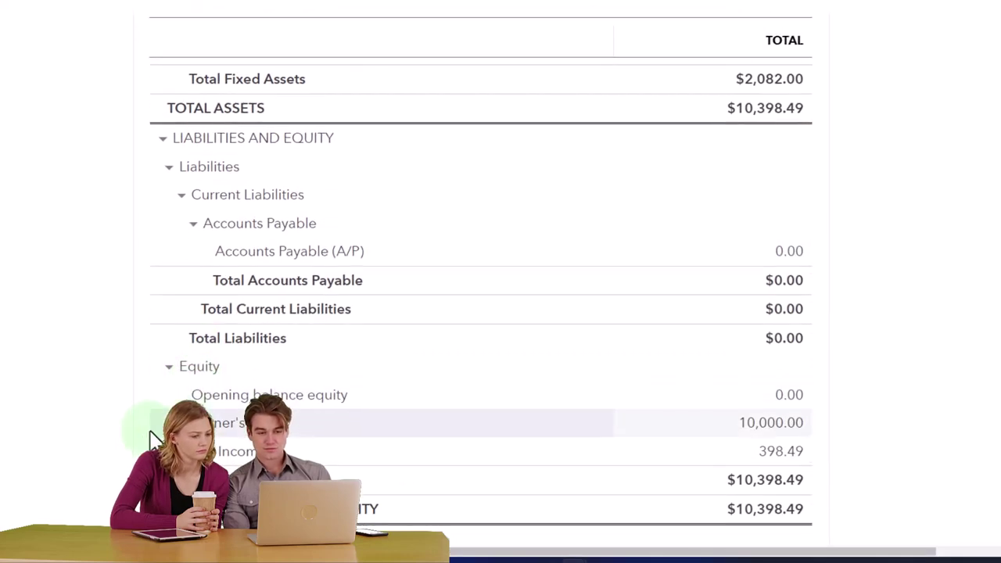
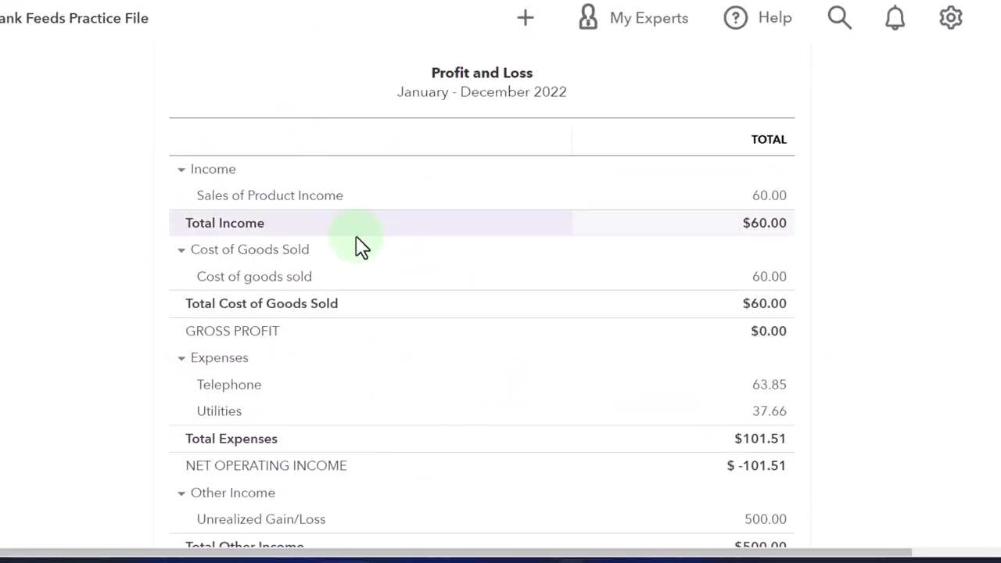
scroll(722, 259, up, 2)
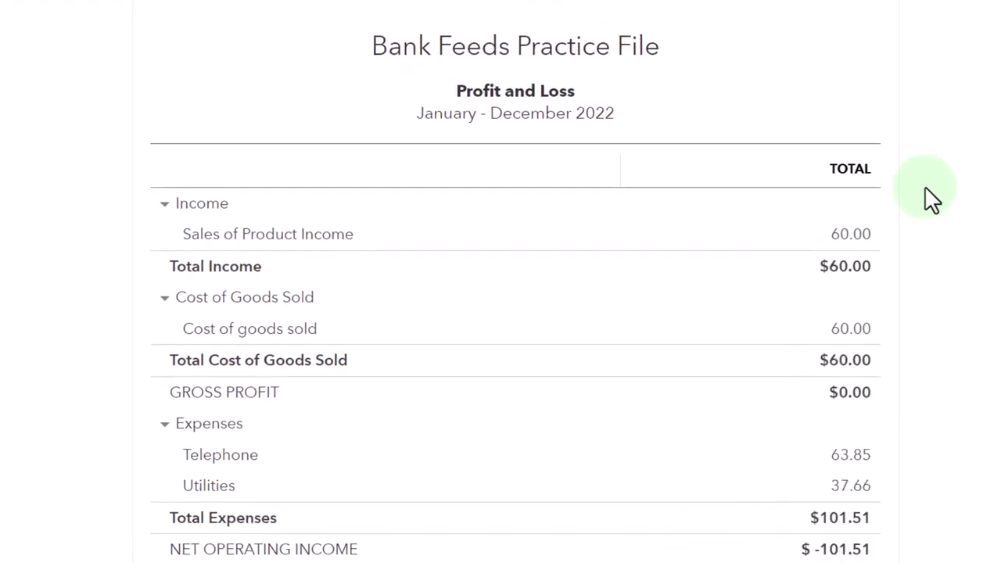
Go through the bank transactions for review and open the details of the 08/15/2022 recurring savings transfer
click(65, 11)
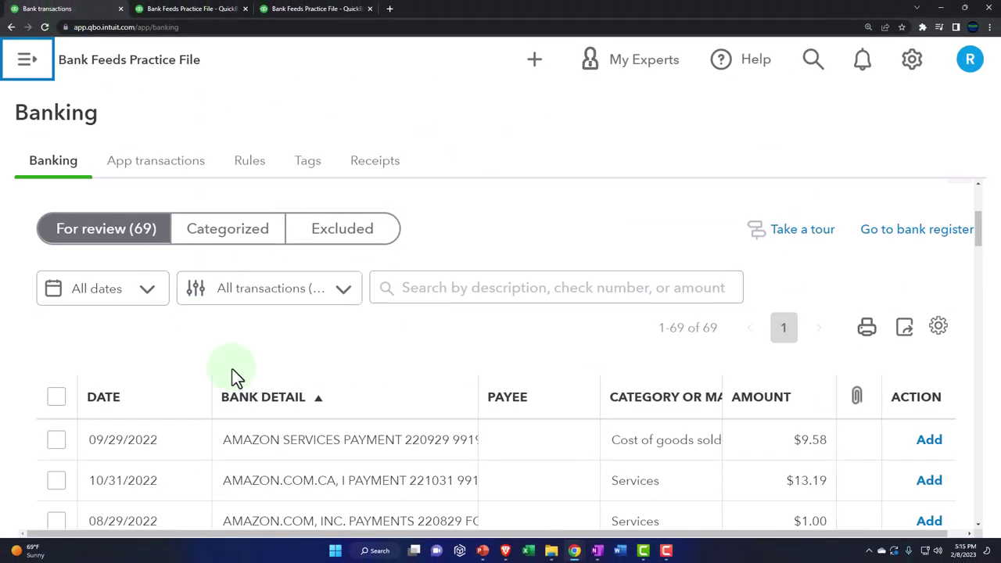
key(ctrl+minus)
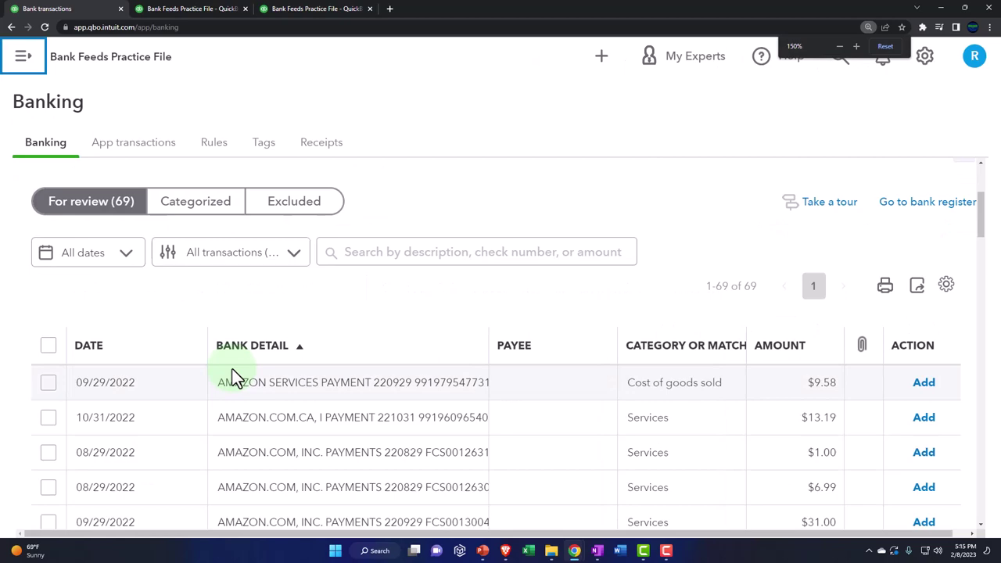
scroll(233, 369, down, 3)
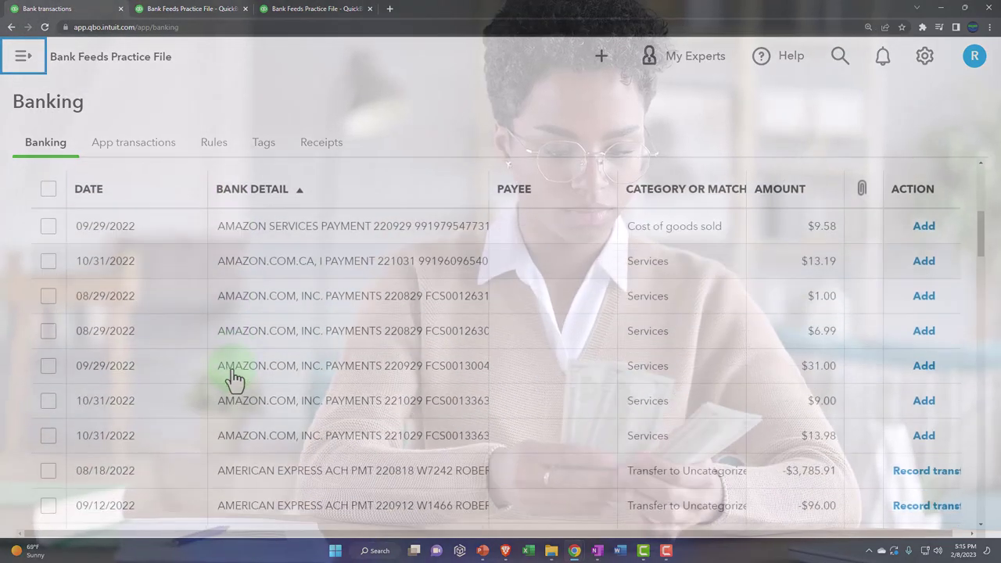
scroll(235, 378, down, 5)
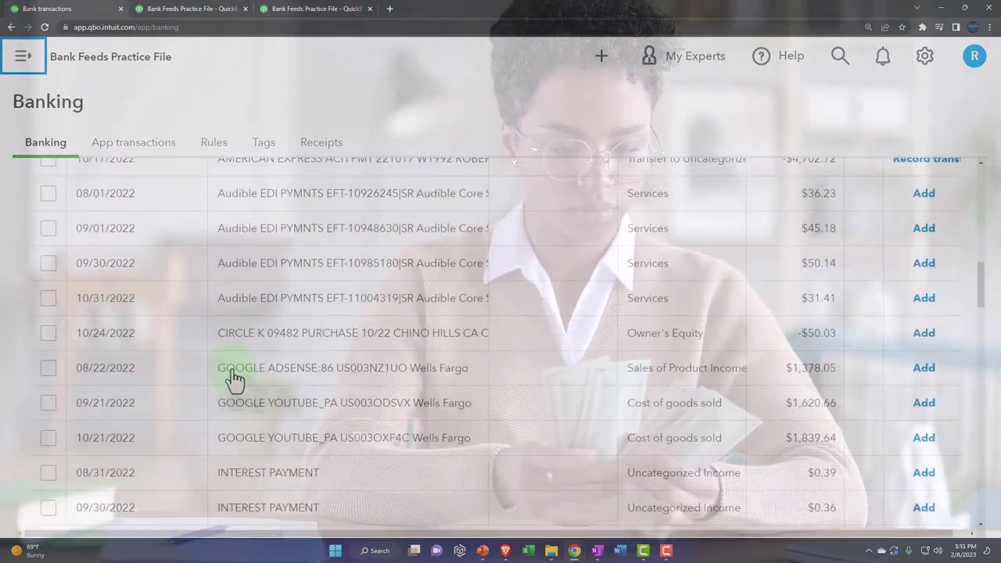
scroll(235, 378, down, 5)
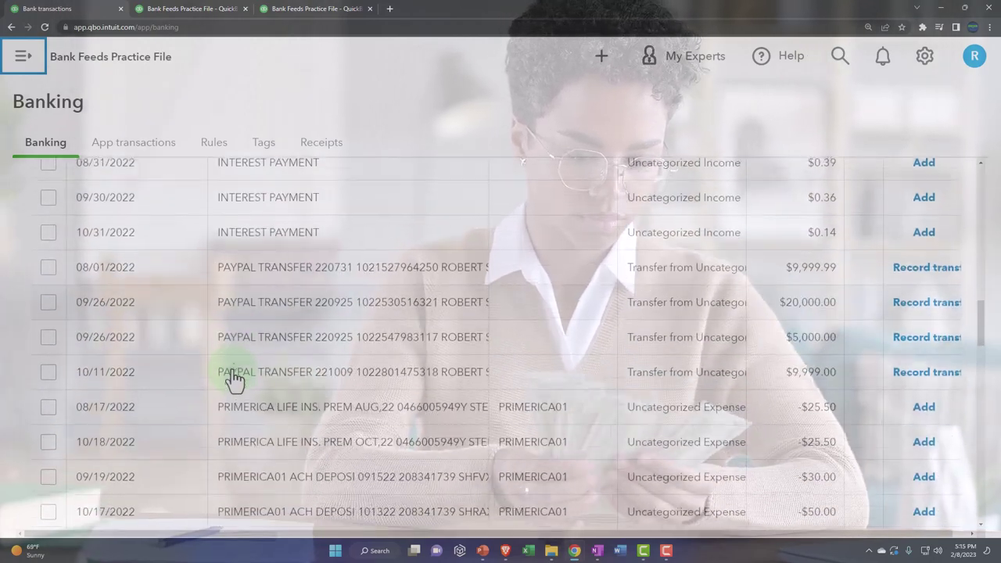
scroll(234, 379, down, 5)
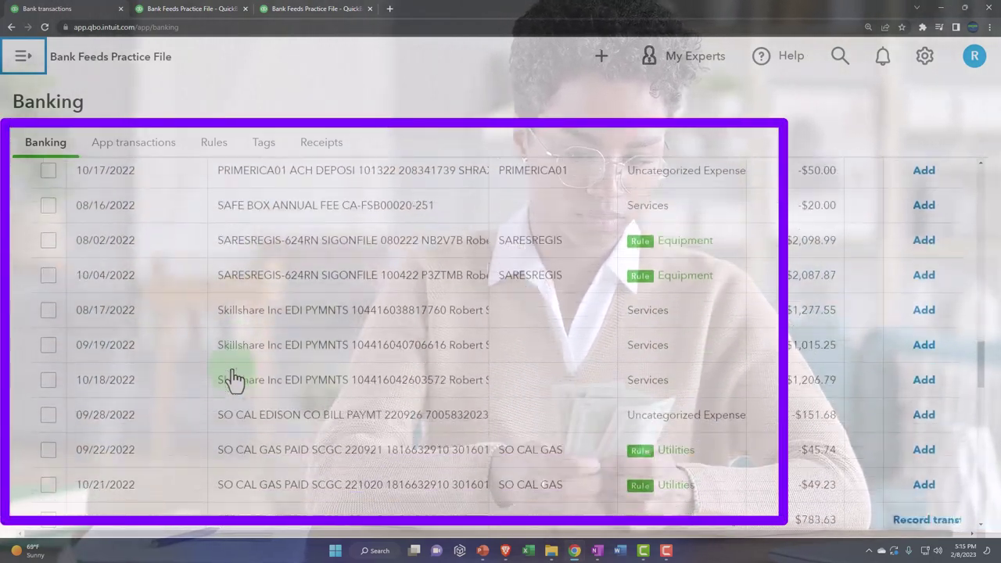
scroll(234, 378, down, 2)
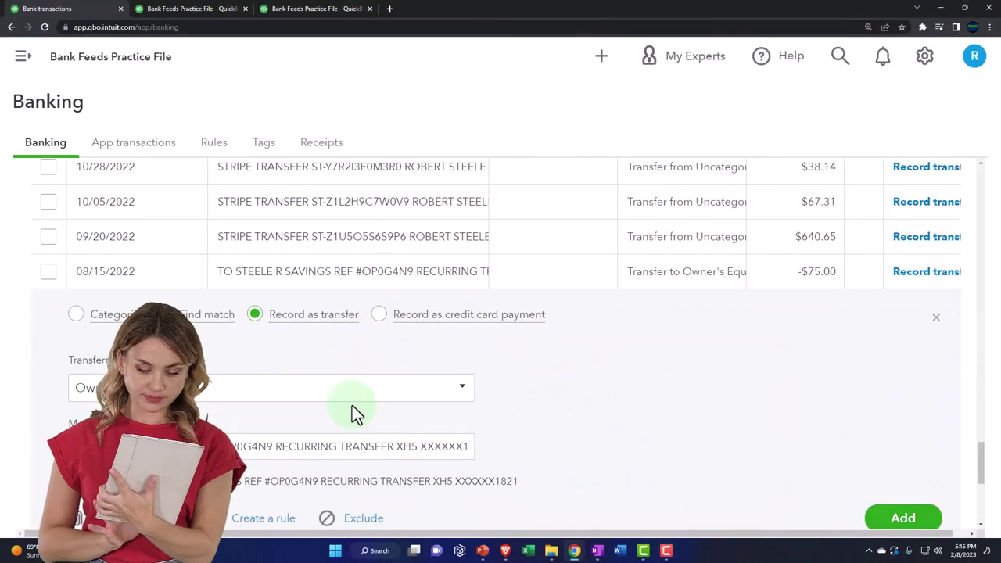
scroll(352, 405, down, 1)
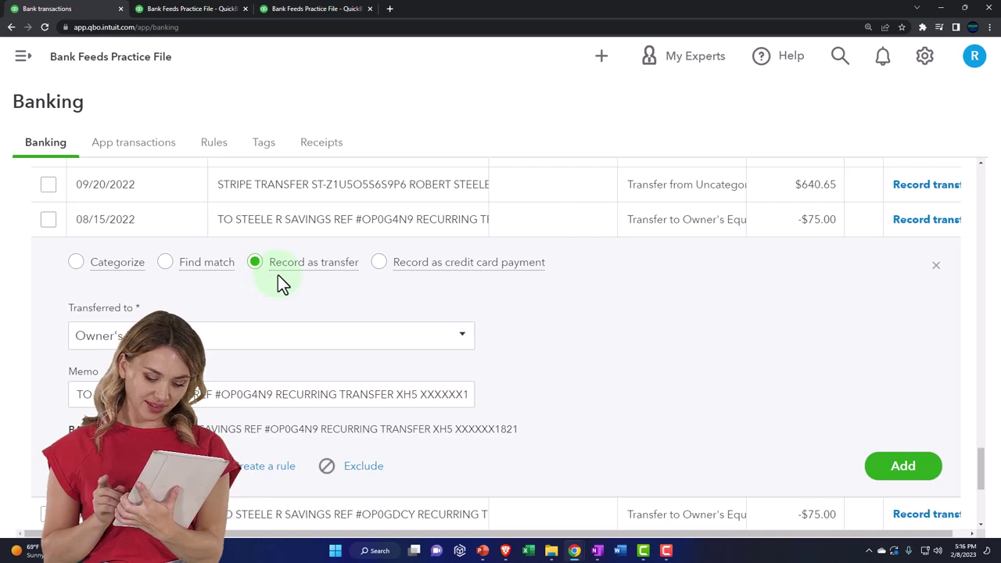
Change the 08/15/2022 savings transfer from a transfer to Categorize and enter Owner as its vendor/customer
click(278, 274)
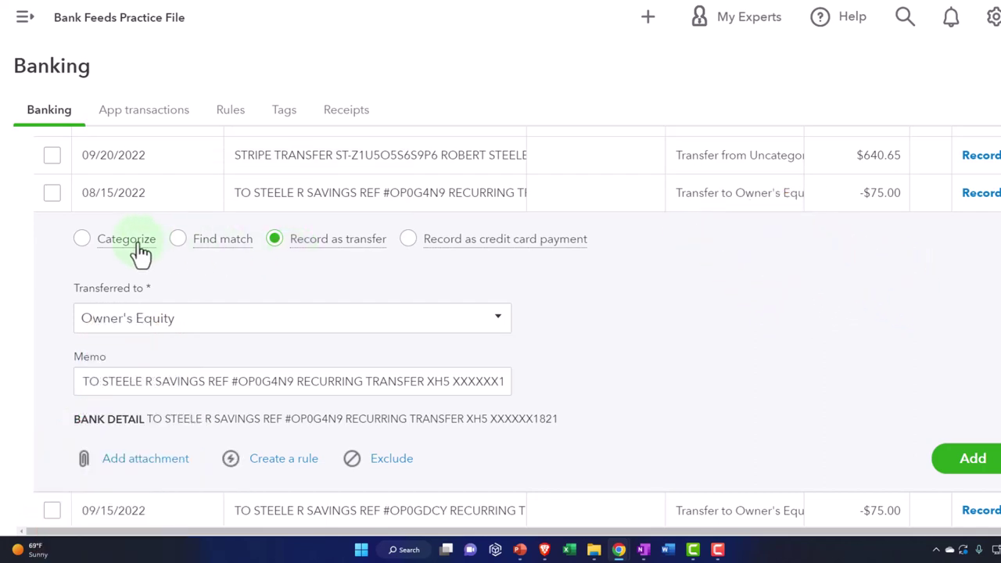
click(84, 241)
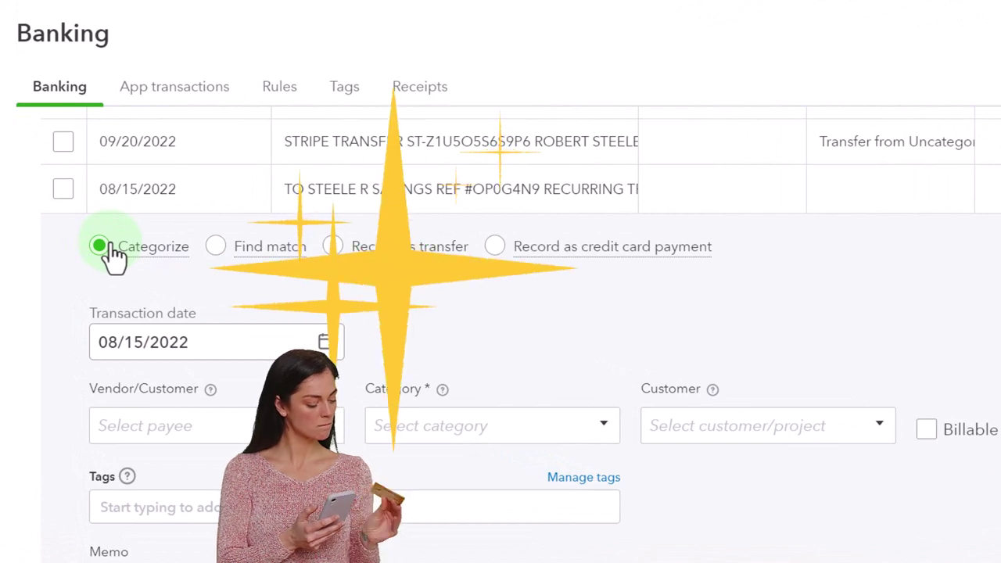
scroll(107, 257, down, 1)
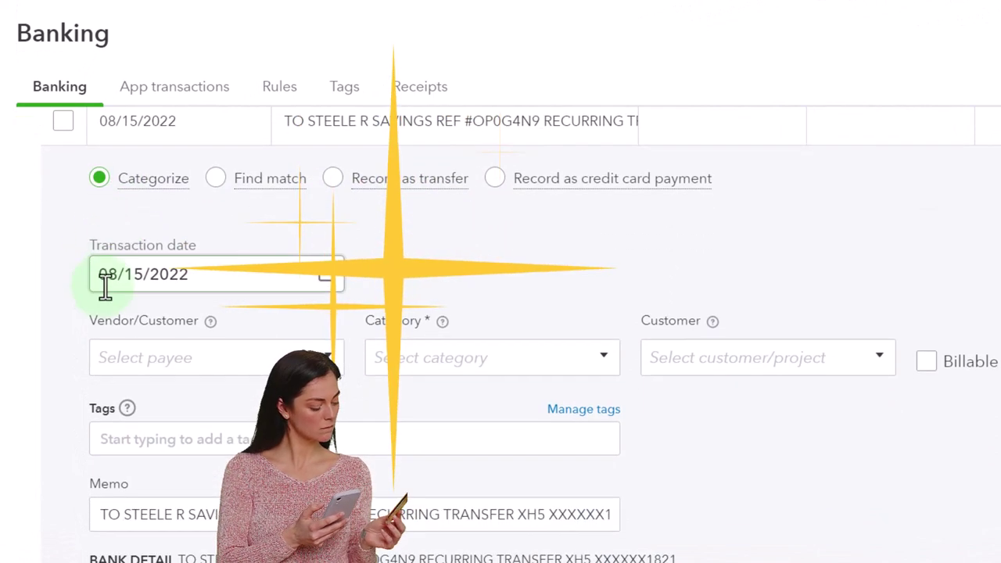
click(107, 340)
text(Owner)
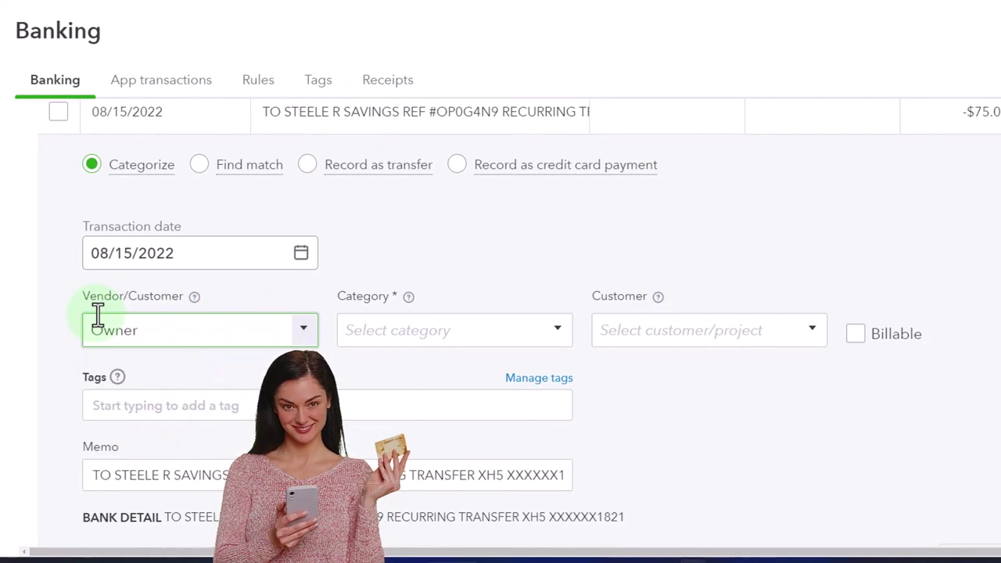
Save Owner as a new vendor for the 08/15/2022 savings transfer
key(Return)
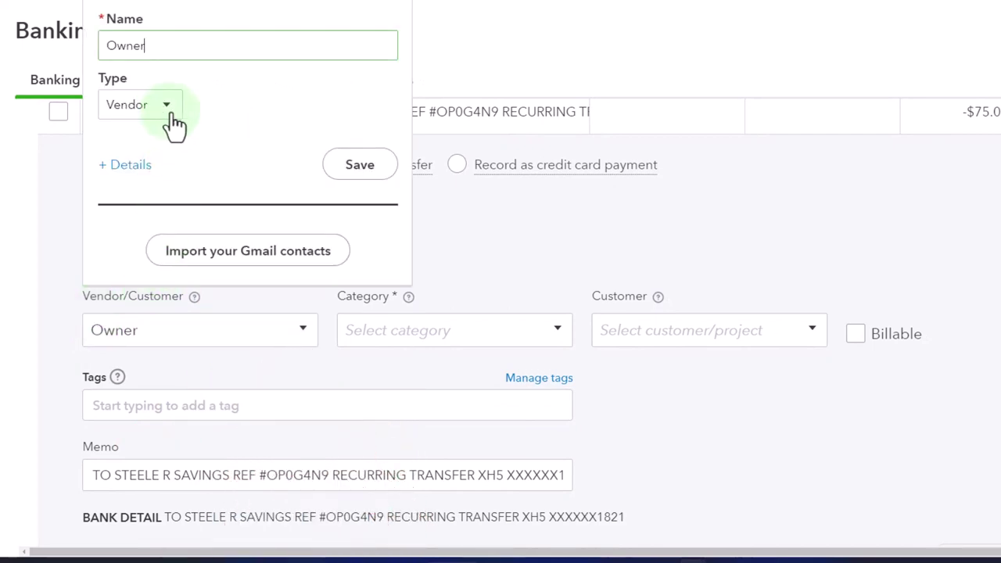
click(338, 165)
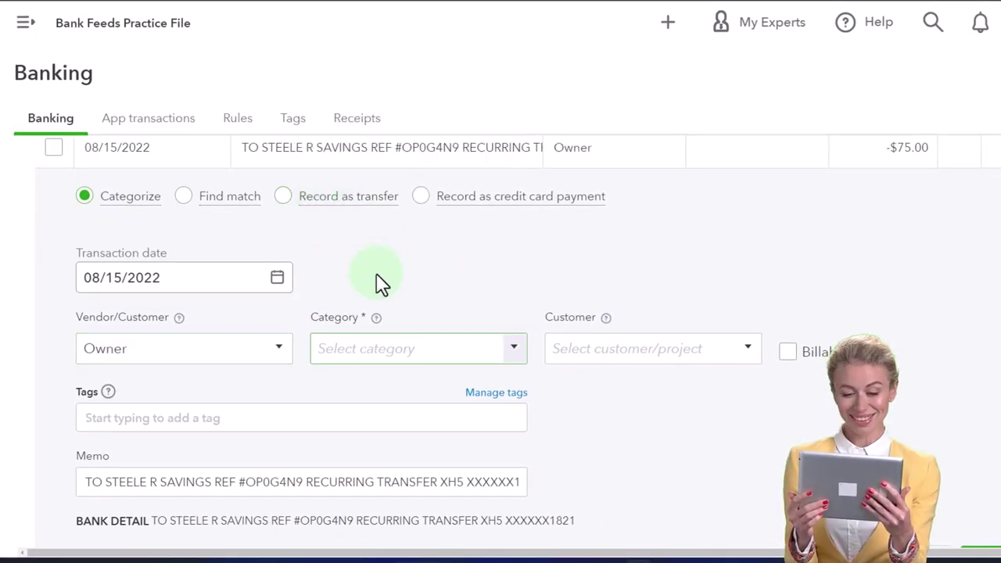
Look through the category list, down to the equity accounts, for one that suits the owner's savings transfer
click(513, 351)
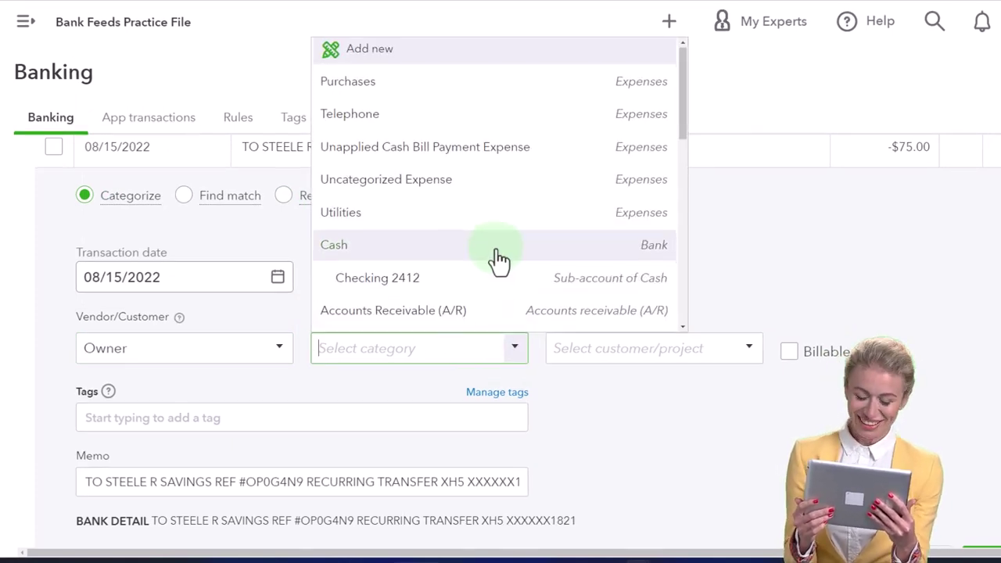
scroll(496, 262, down, 2)
scroll(516, 250, down, 2)
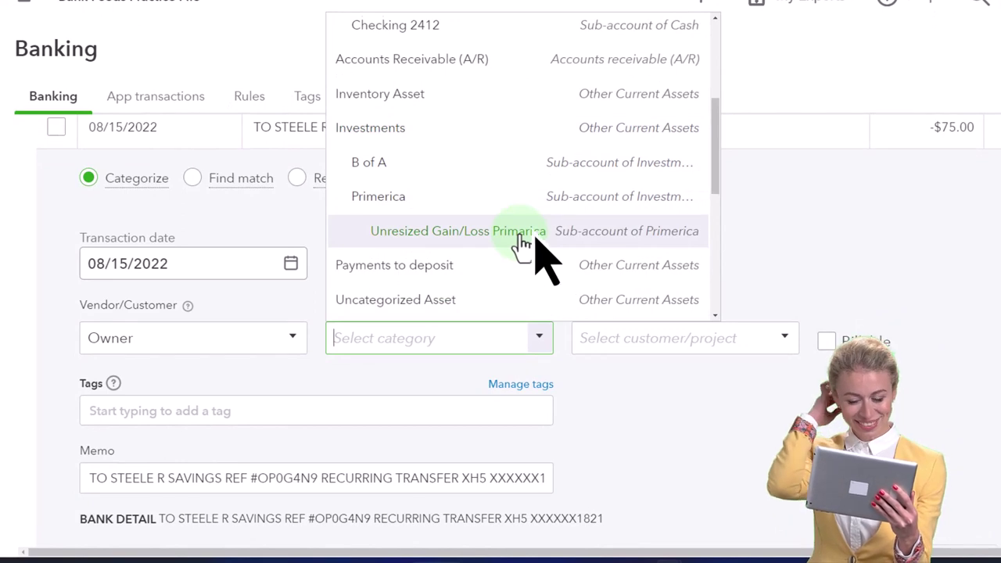
scroll(520, 246, down, 1)
scroll(520, 246, down, 2)
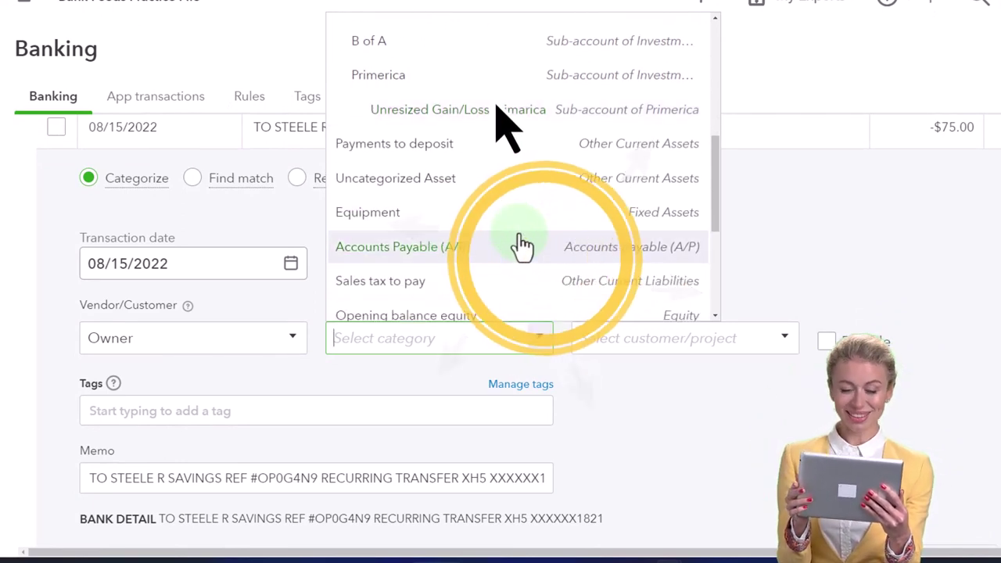
scroll(521, 247, down, 3)
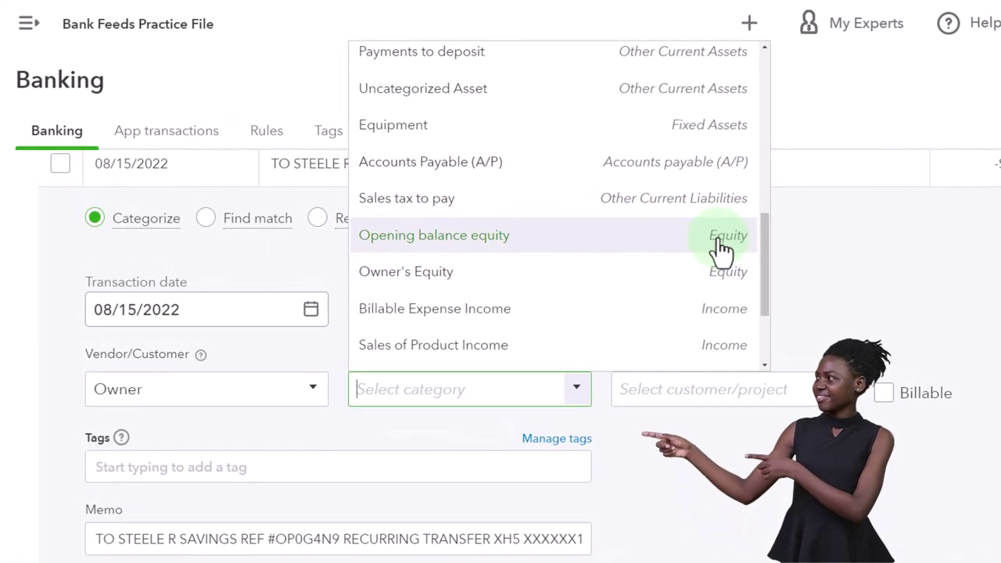
scroll(648, 227, up, 1)
scroll(719, 251, up, 10)
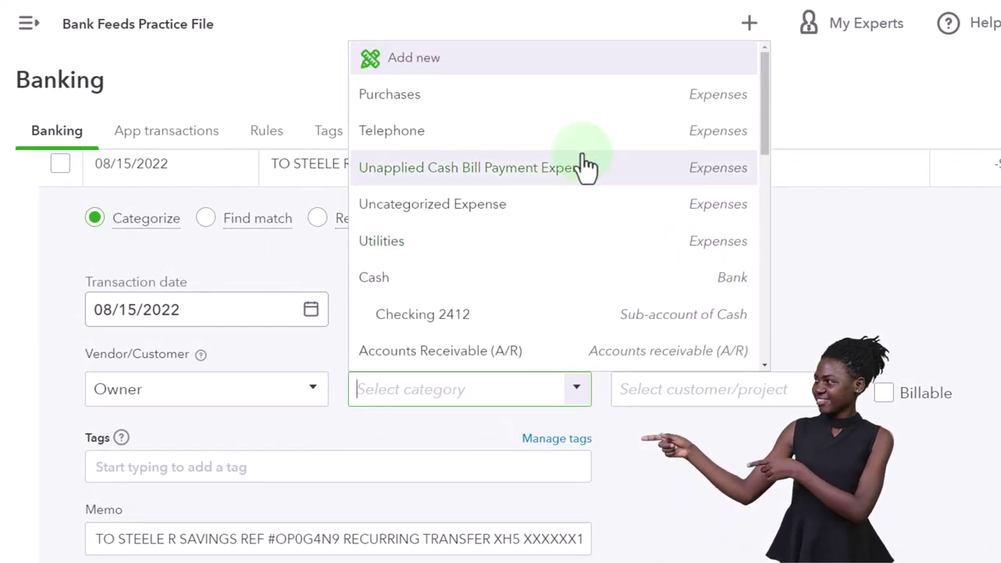
Add a new category account with account type Equity and detail type Owner's Equity
click(432, 78)
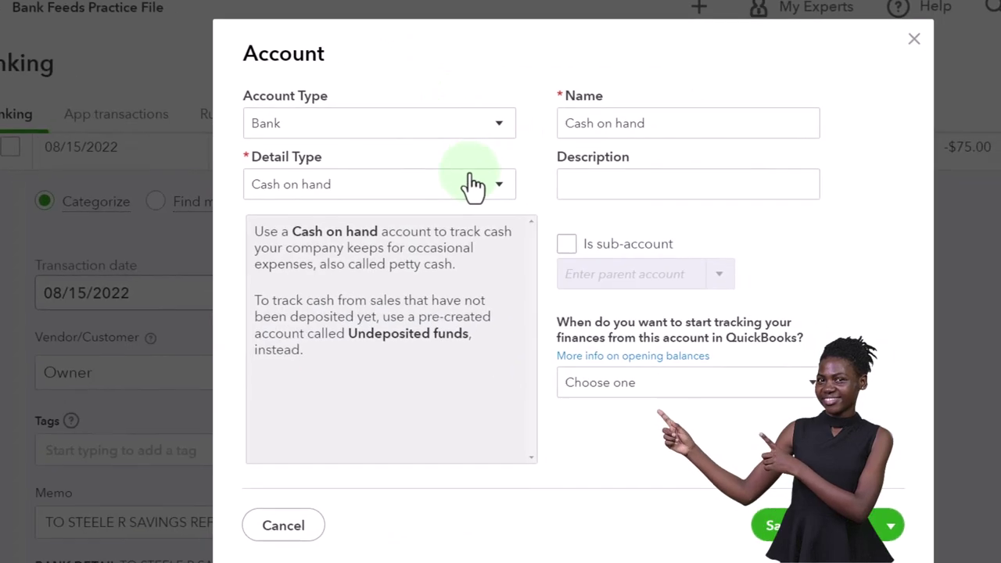
click(461, 117)
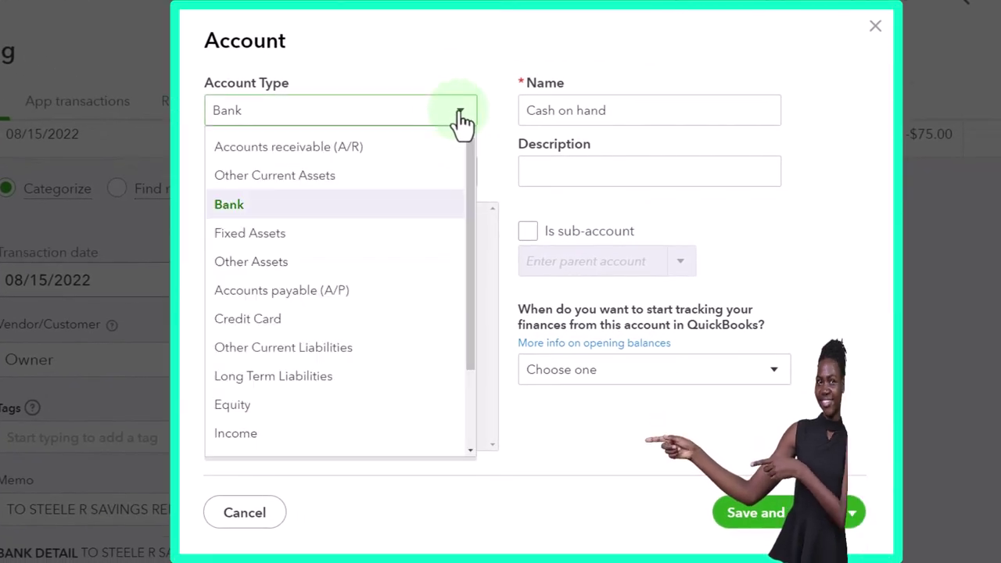
click(318, 411)
click(466, 178)
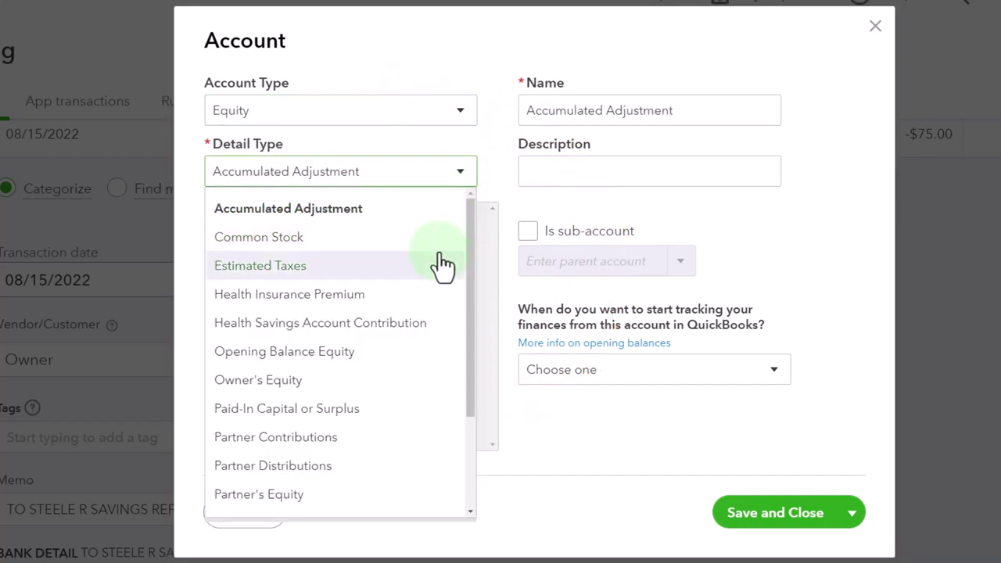
scroll(442, 264, down, 1)
scroll(442, 265, down, 1)
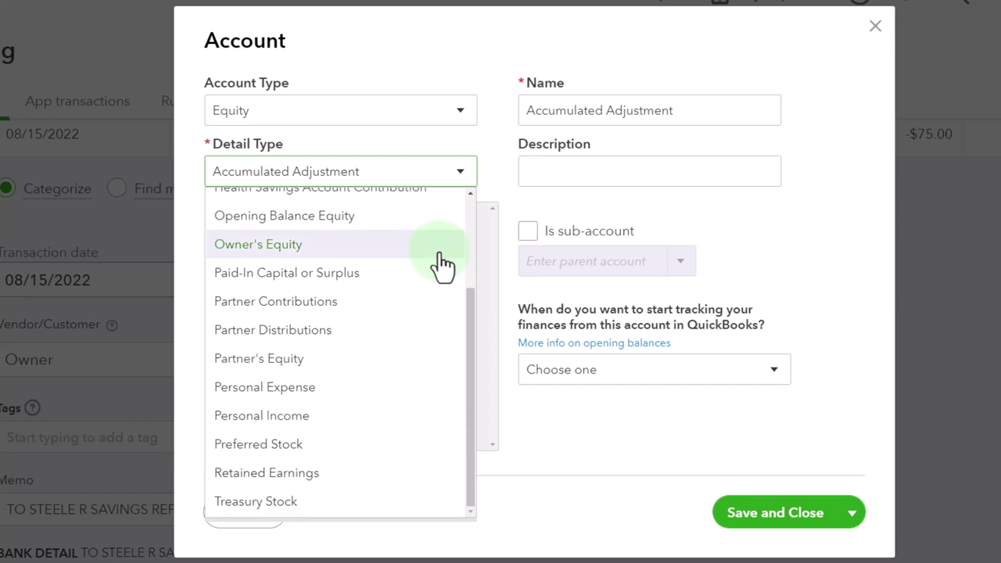
click(440, 258)
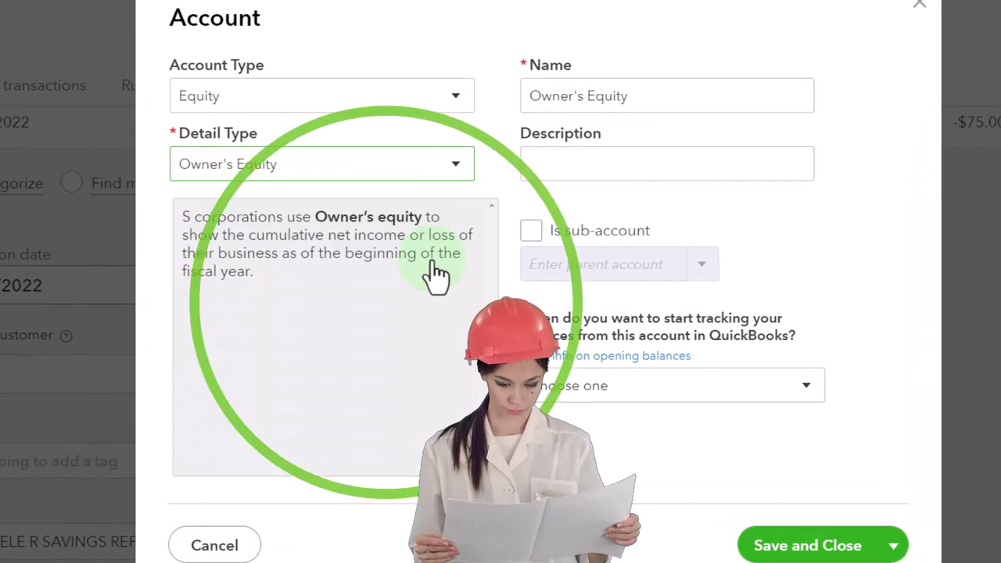
Name the new equity account Draws and save it as the savings transfer's category
drag(639, 102, 504, 94)
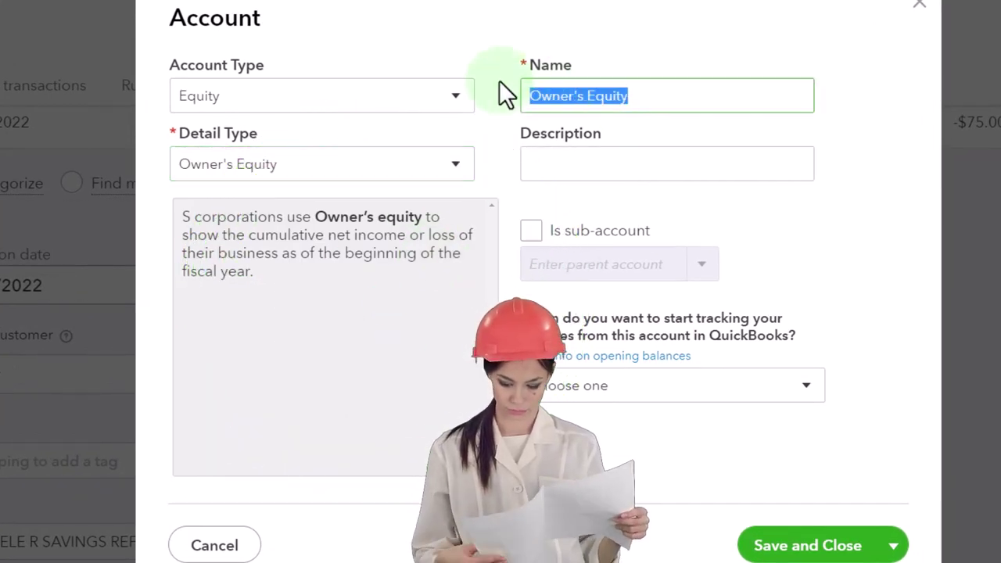
text(Drows)
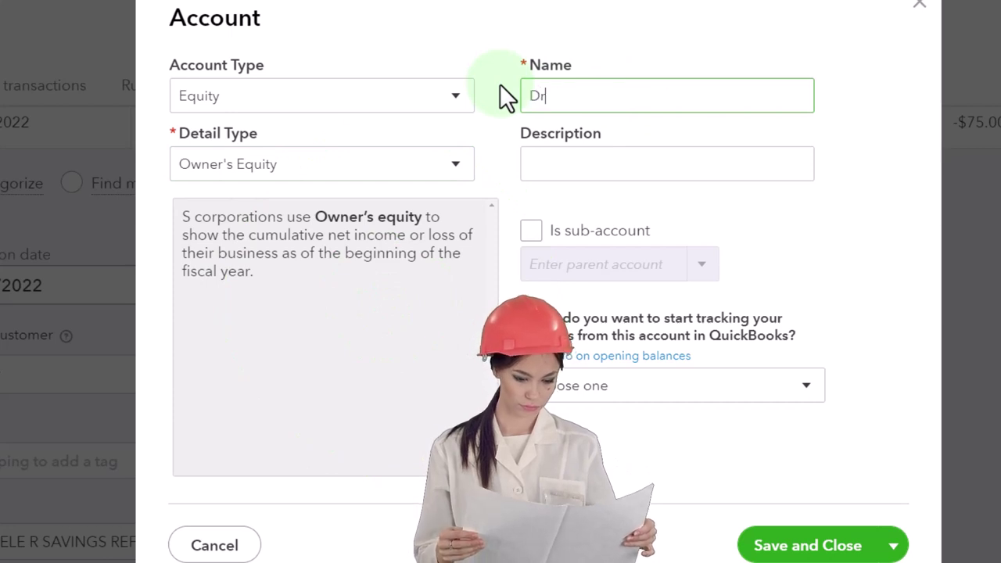
key(BackSpace)
key(BackSpace)
key(BackSpace)
text(aws)
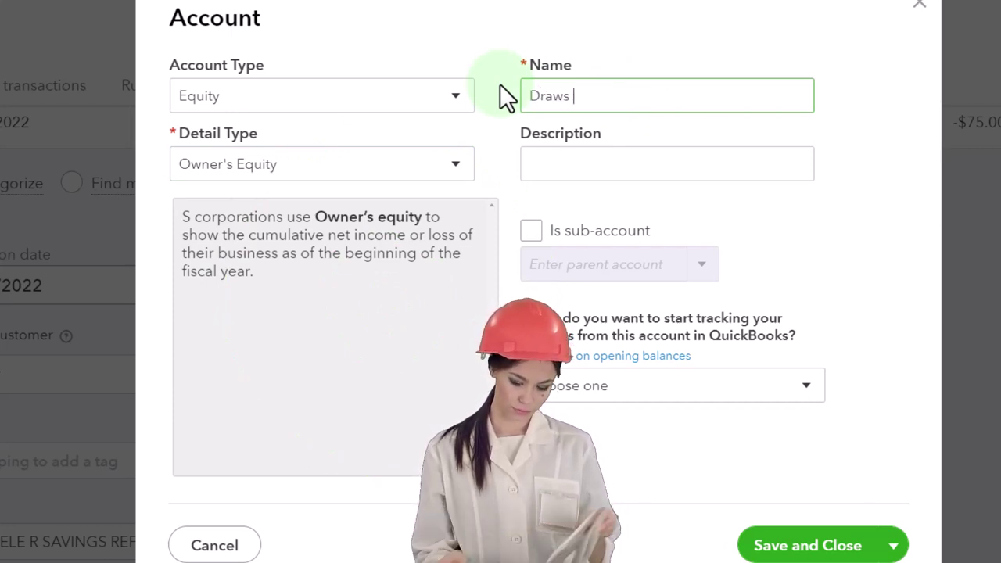
click(499, 103)
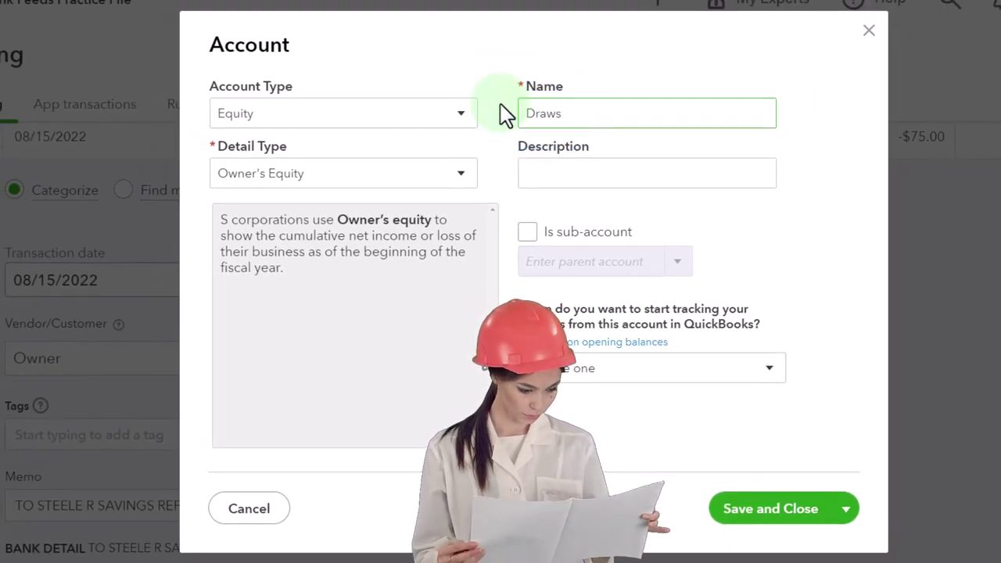
key(Return)
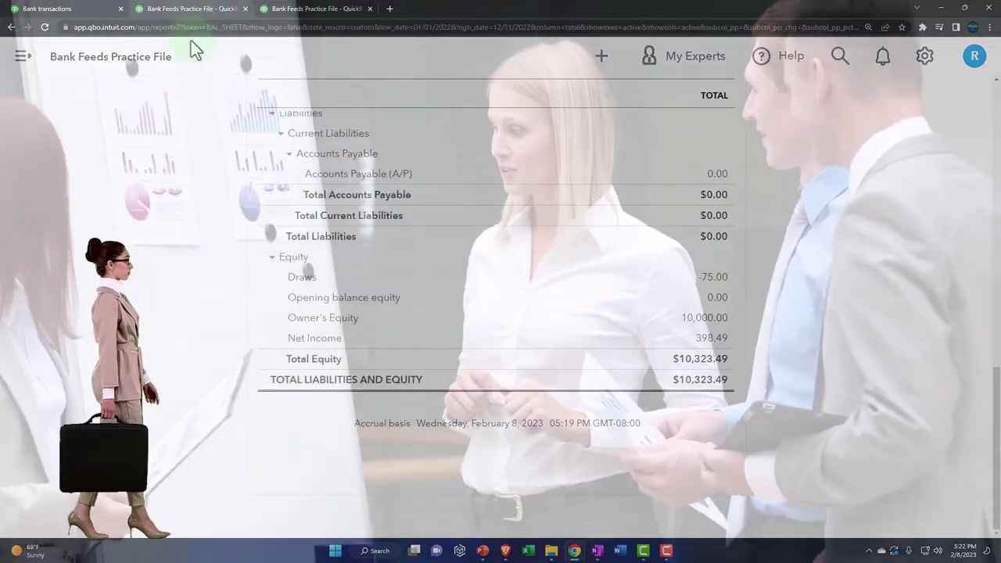
Examine the Checking 2412 transactions behind the Balance Sheet's cash balance, including their split accounts, and return to the report
scroll(220, 315, up, 4)
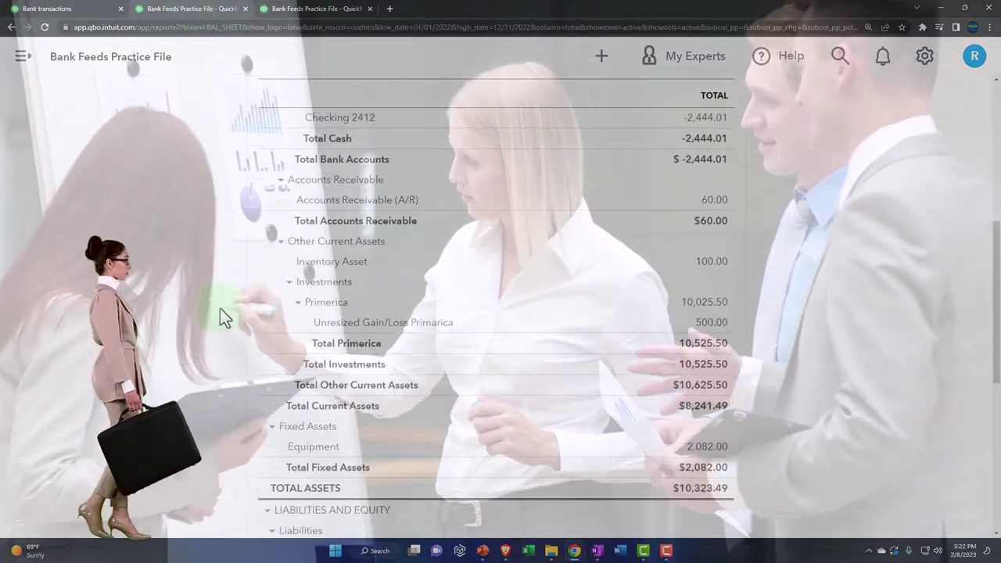
click(704, 303)
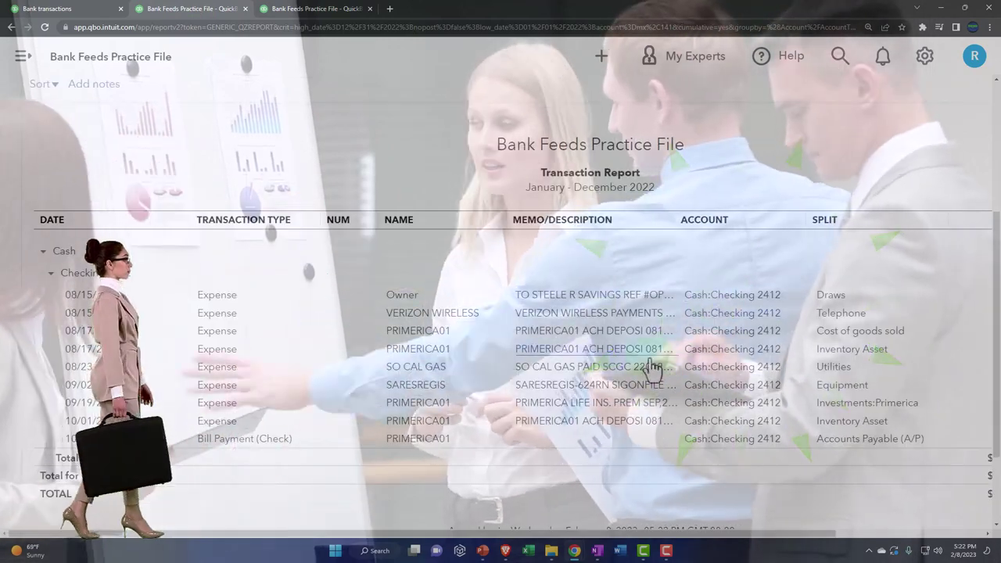
key(ctrl+minus)
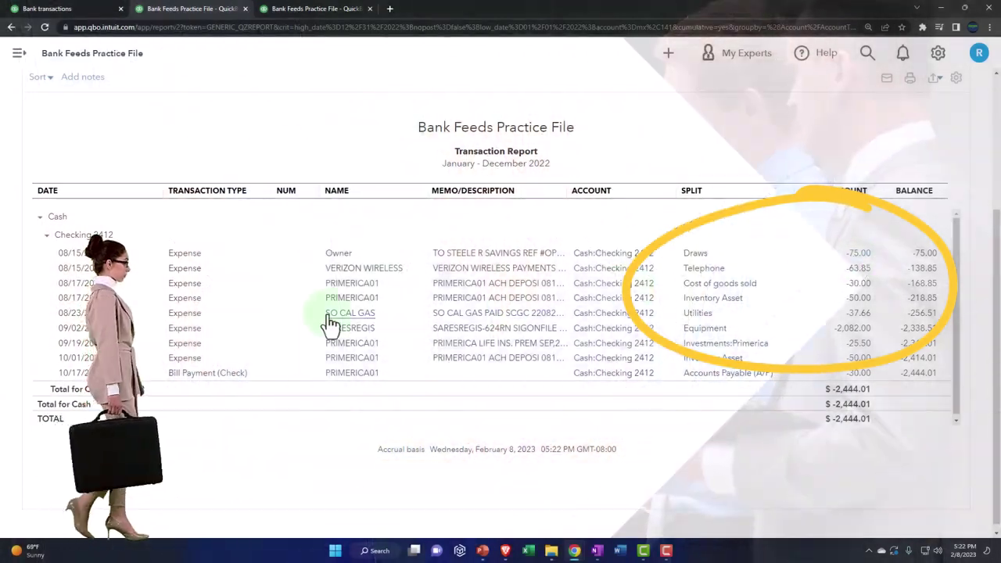
scroll(132, 332, up, 2)
scroll(133, 333, up, 1)
click(82, 88)
Examine the transactions behind the Draws balance and review the Balance Sheet's equity section
scroll(184, 386, down, 4)
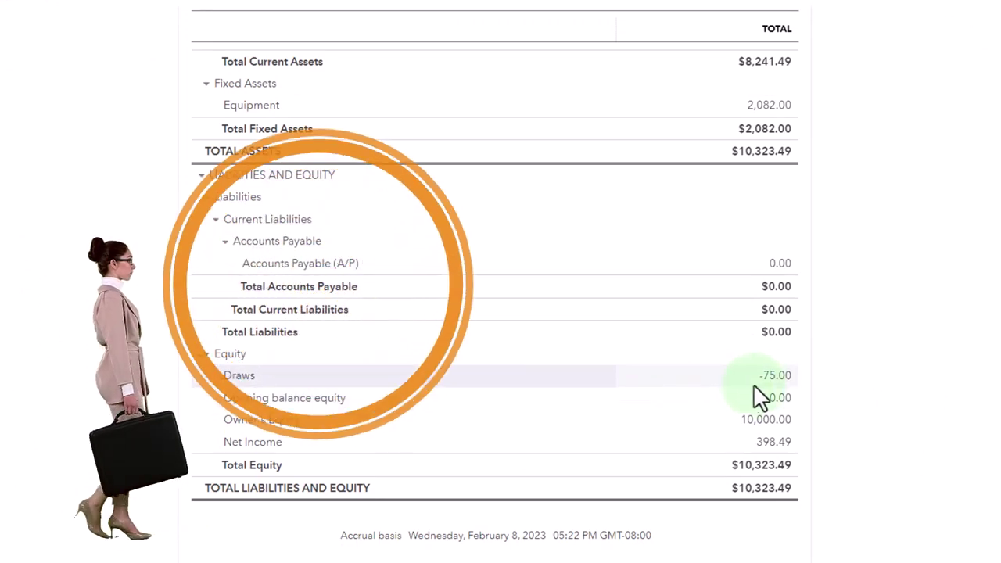
click(772, 378)
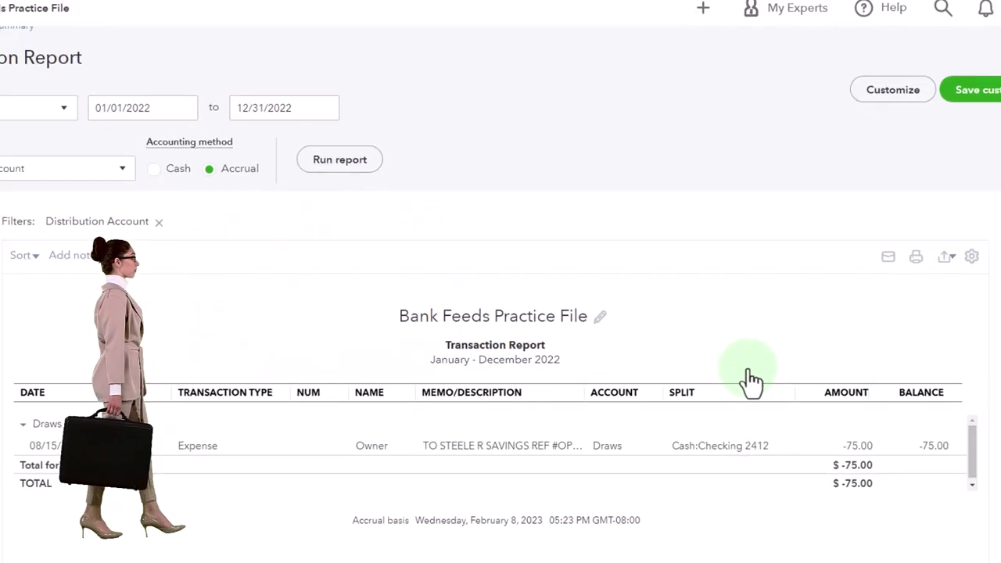
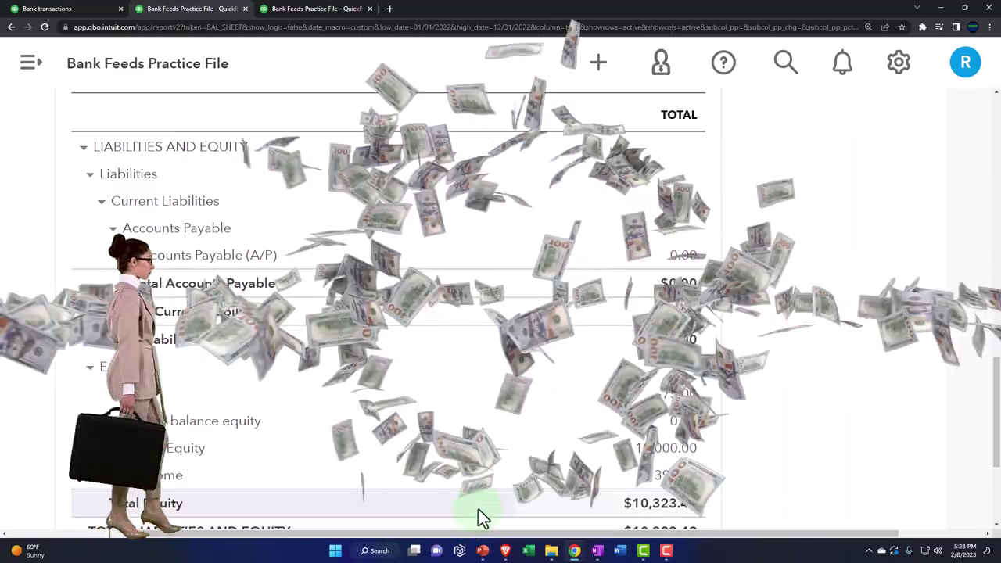
scroll(753, 437, down, 1)
scroll(754, 436, down, 1)
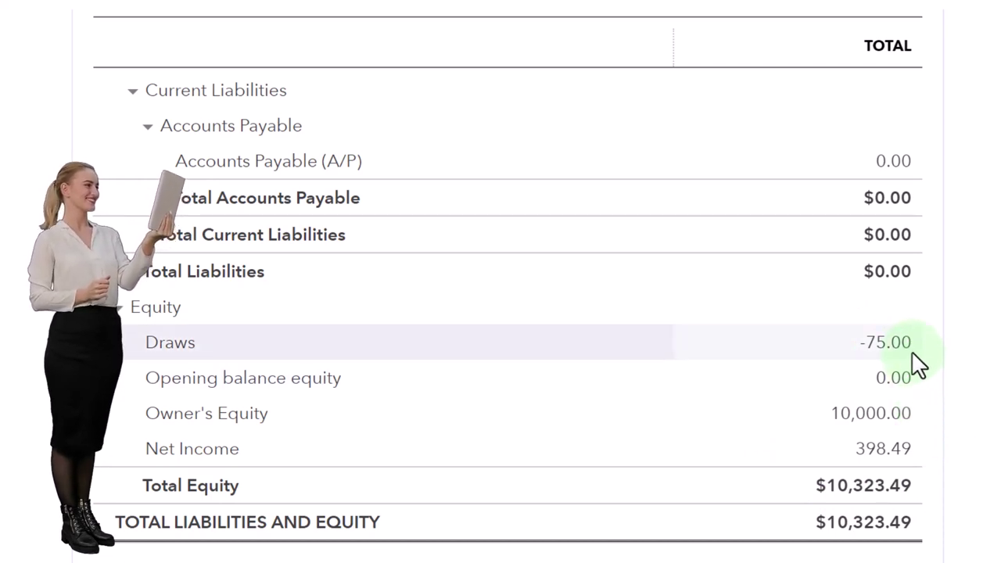
click(912, 356)
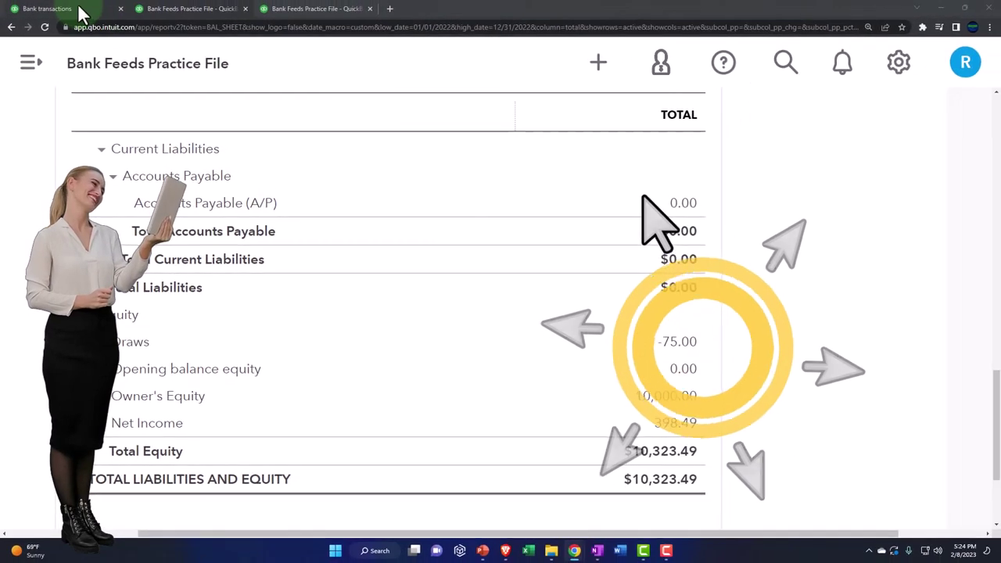
Return to the bank transactions and open the details of the 08/17/2022 Primerica life insurance payment
click(81, 10)
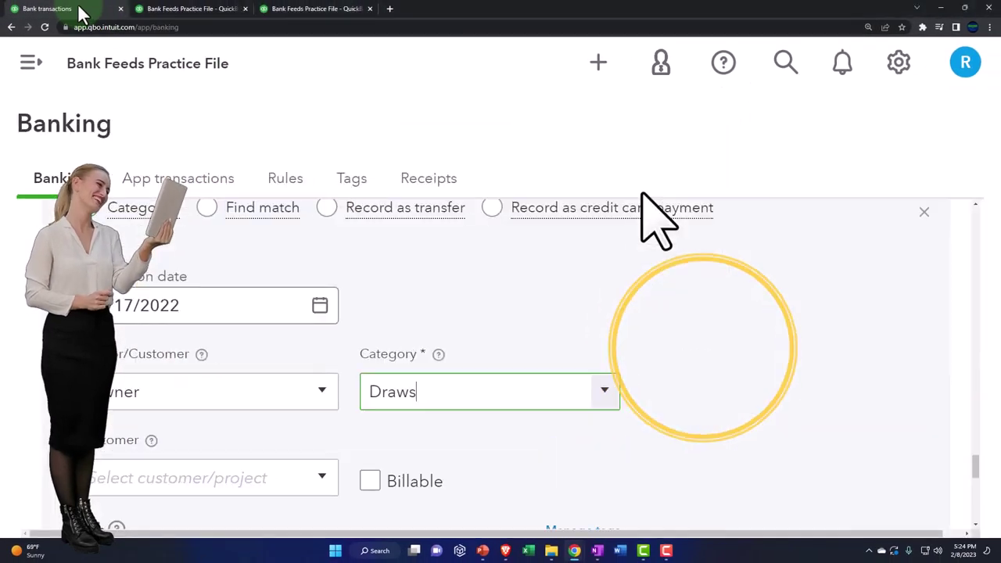
scroll(331, 290, up, 2)
click(316, 309)
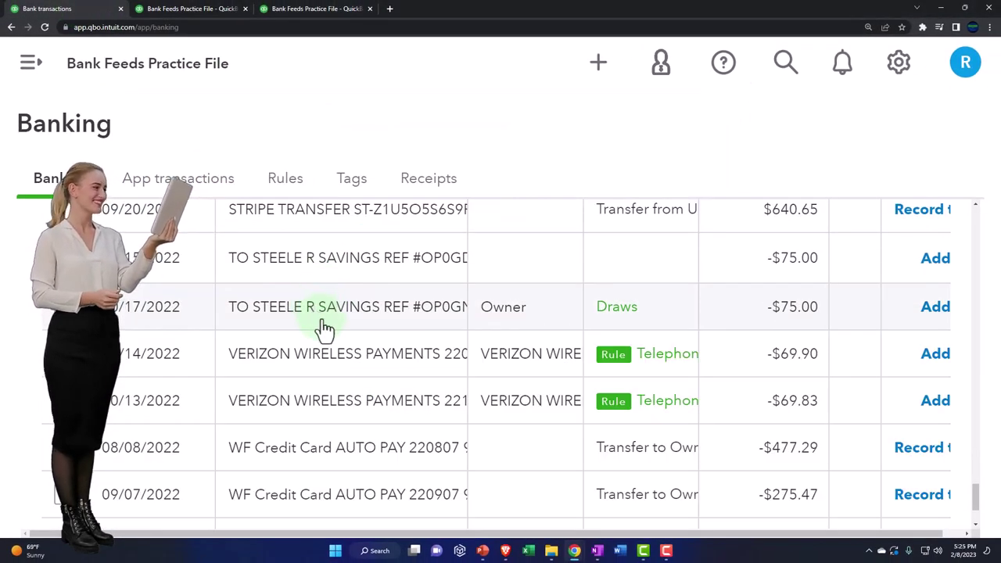
click(344, 353)
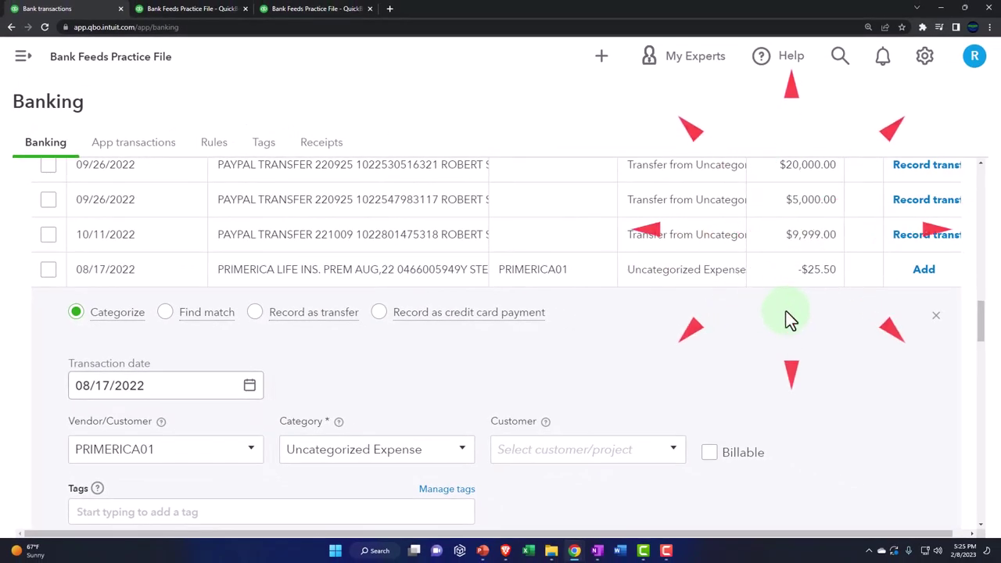
scroll(687, 388, down, 4)
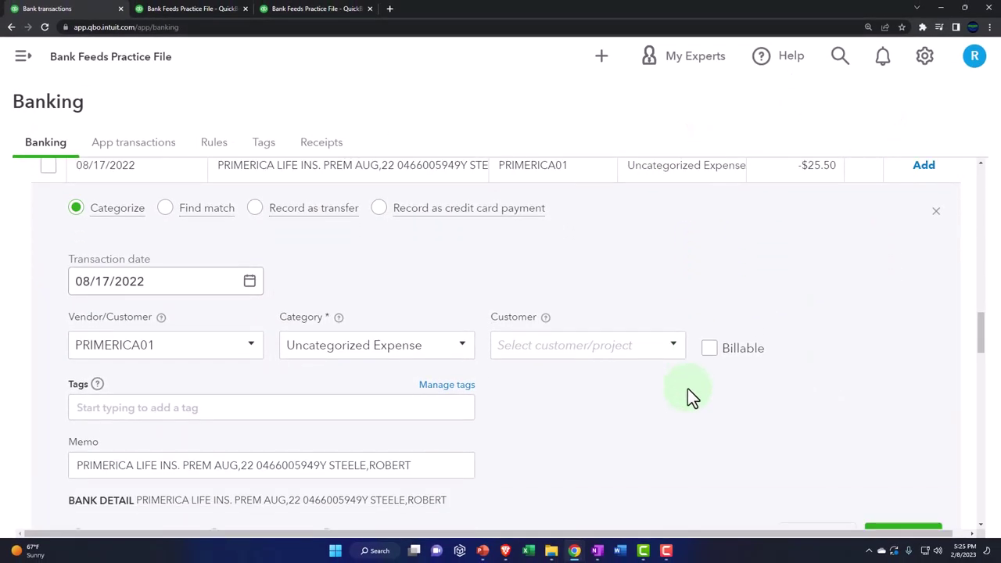
key(ctrl+minus)
scroll(687, 397, up, 1)
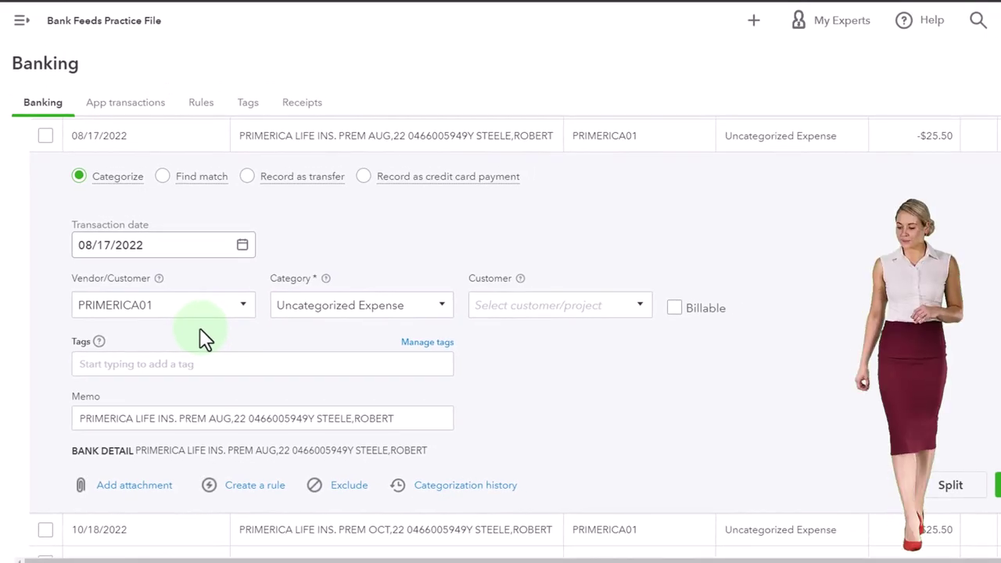
Change the category of the 08/17/2022 Primerica life insurance payment to Draws
click(441, 311)
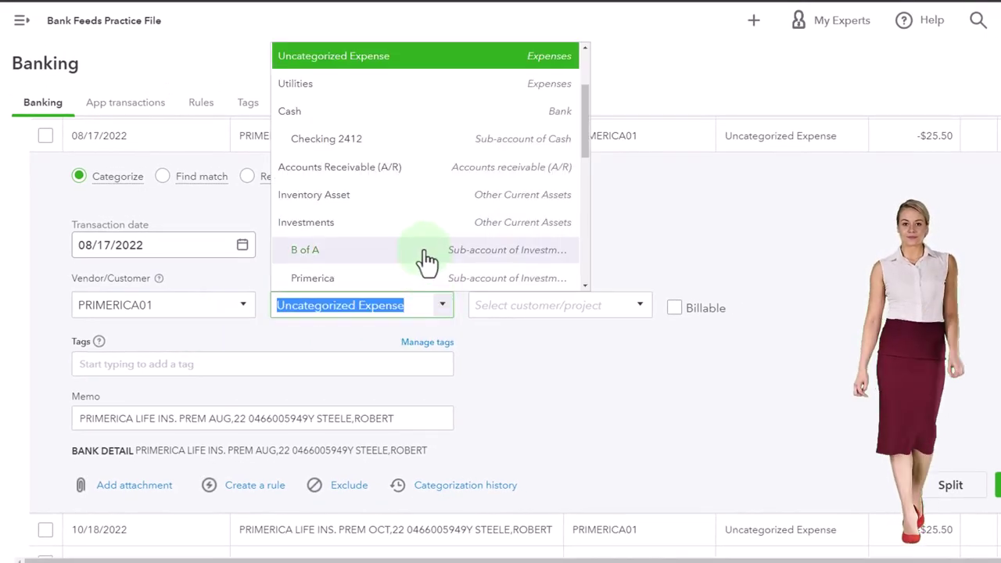
scroll(426, 262, up, 3)
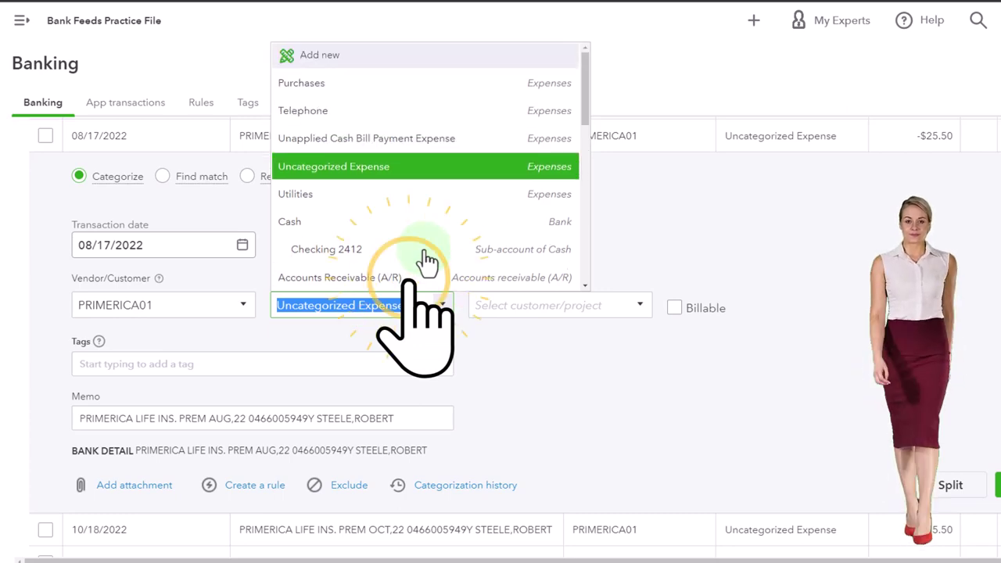
scroll(426, 262, down, 6)
scroll(426, 262, down, 2)
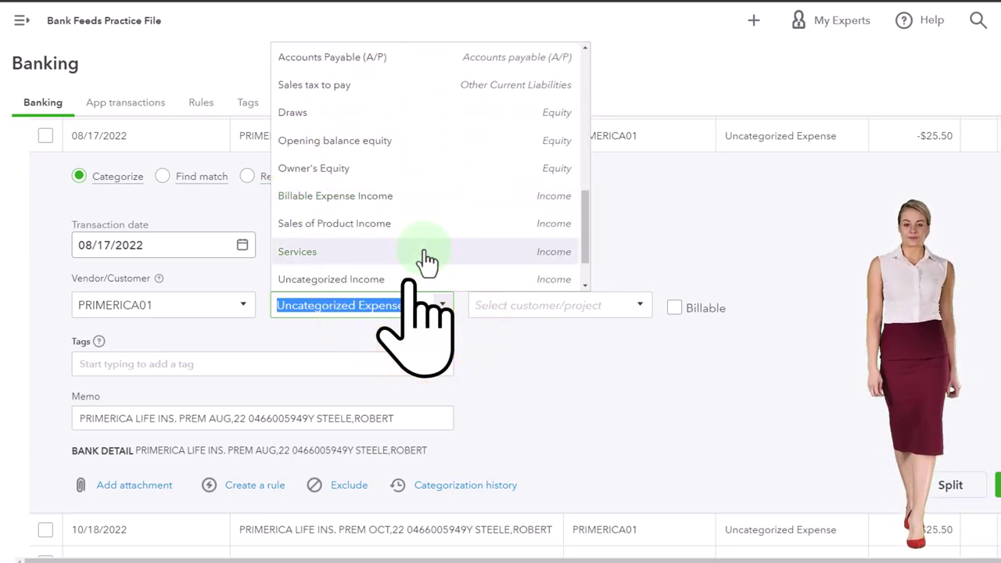
click(329, 117)
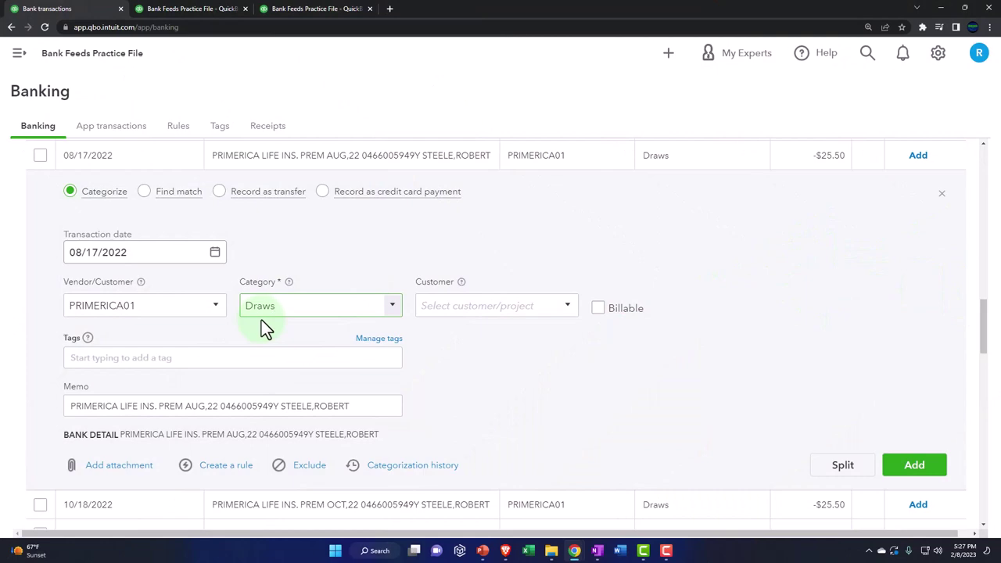
click(262, 318)
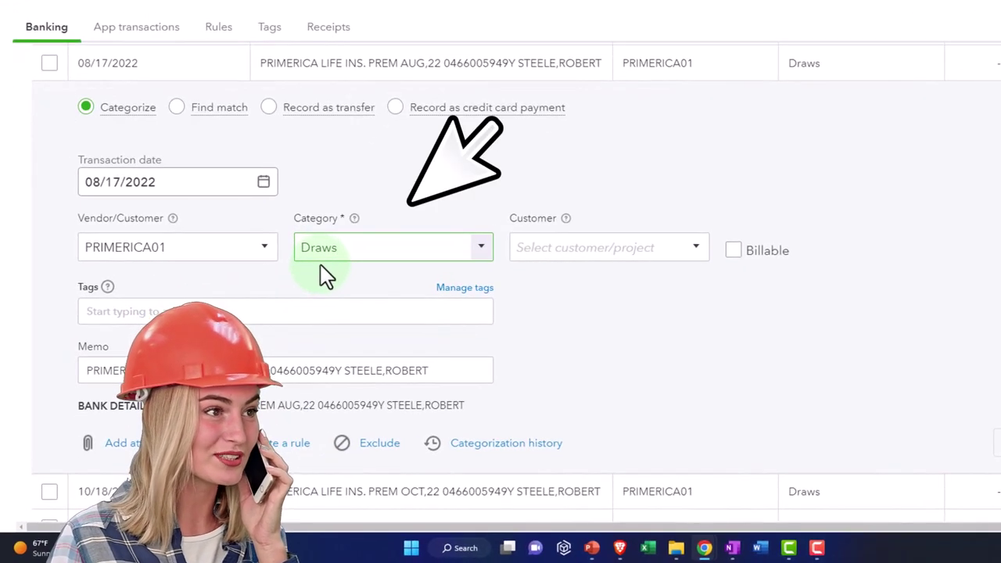
Add the 08/17/2022 Primerica life insurance payment to the books under Draws
click(321, 263)
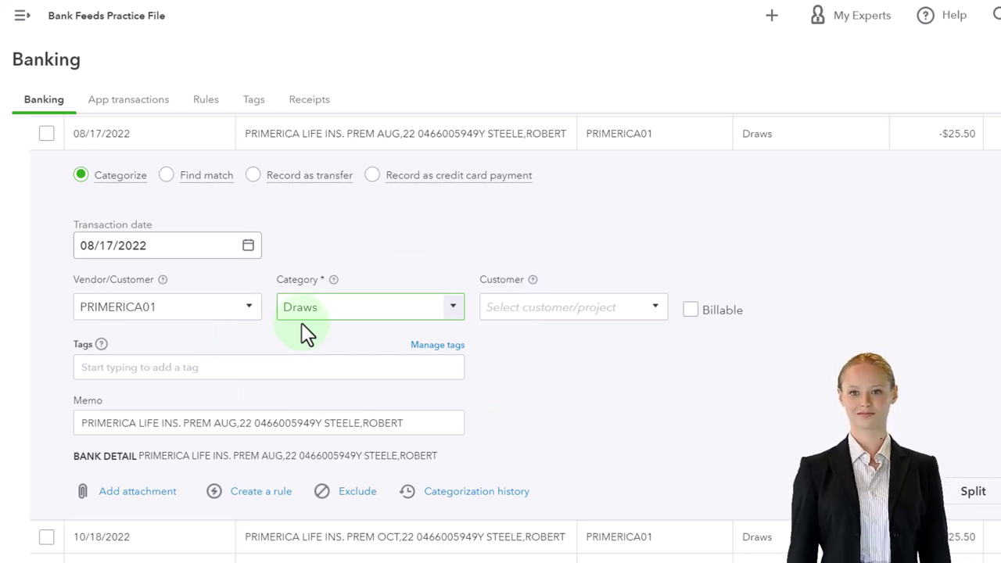
click(945, 455)
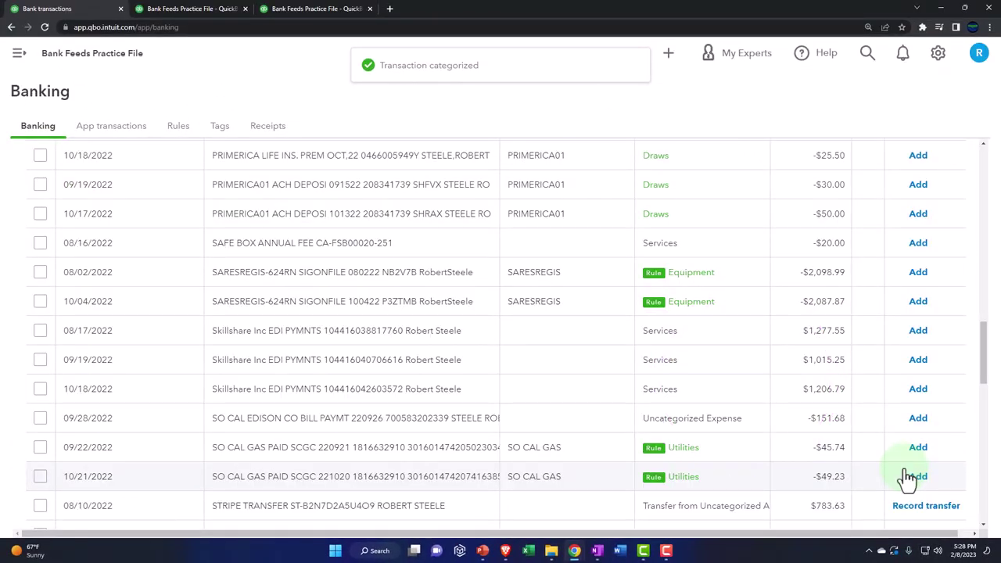
Open the advanced company settings and view the class and location tracking options
click(941, 65)
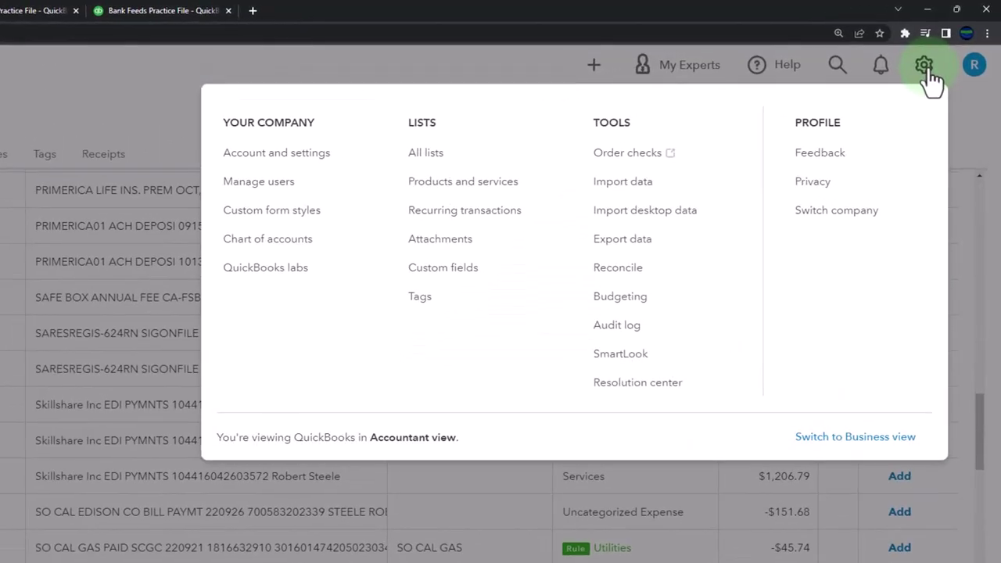
click(295, 157)
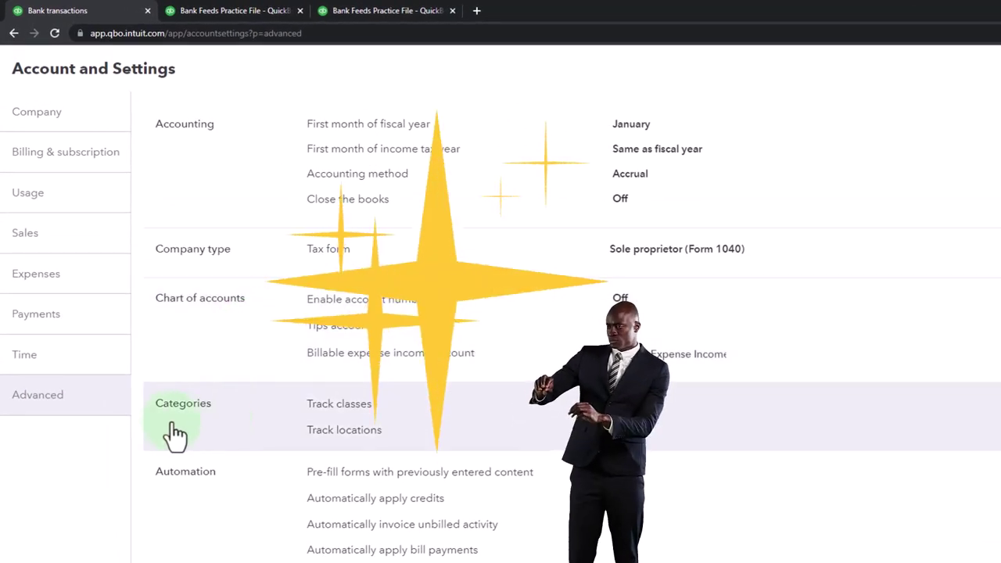
click(207, 435)
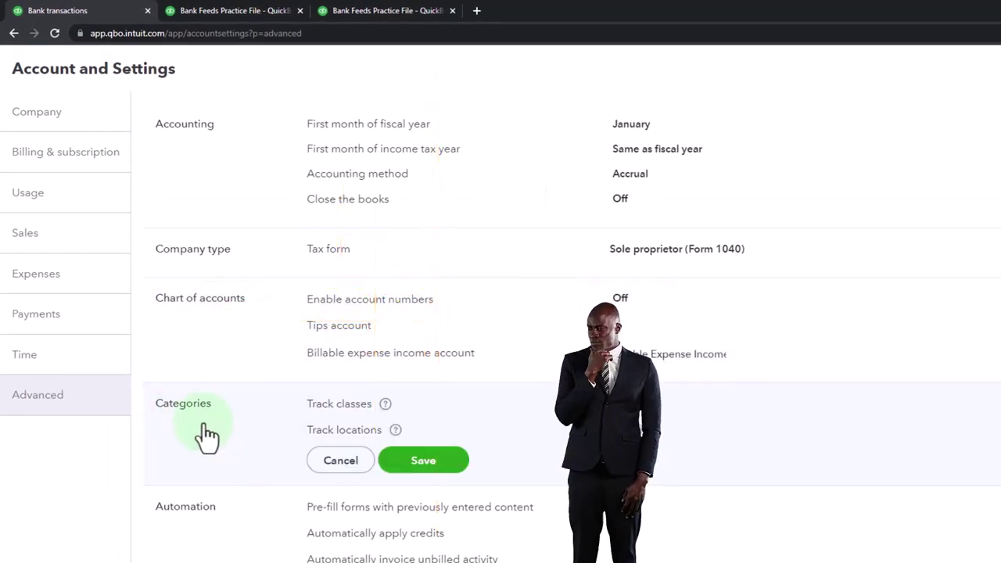
scroll(207, 436, down, 1)
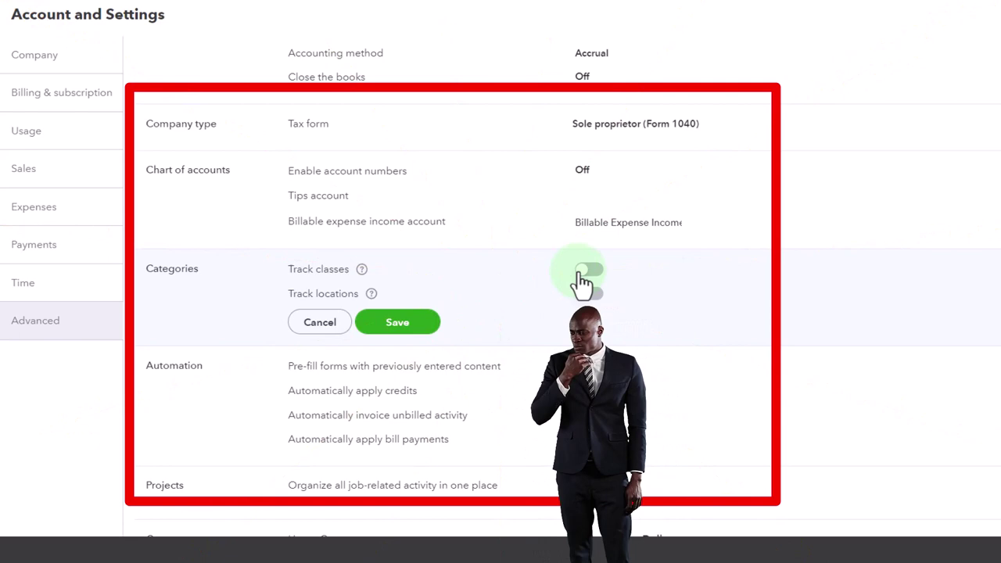
Examine the 2022 Profit and Loss report from income down to net income
click(328, 9)
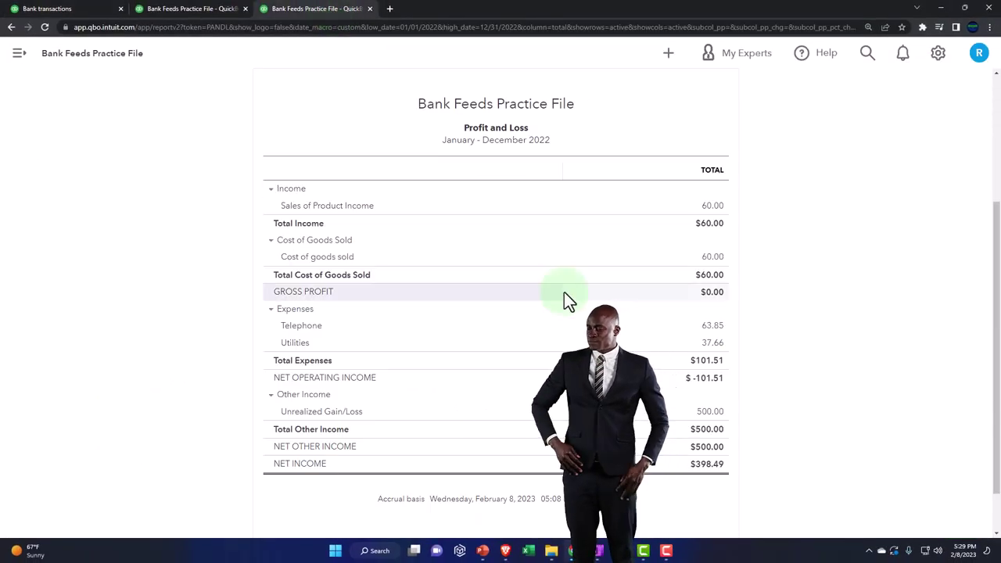
key(ctrl+plus)
key(ctrl+plus)
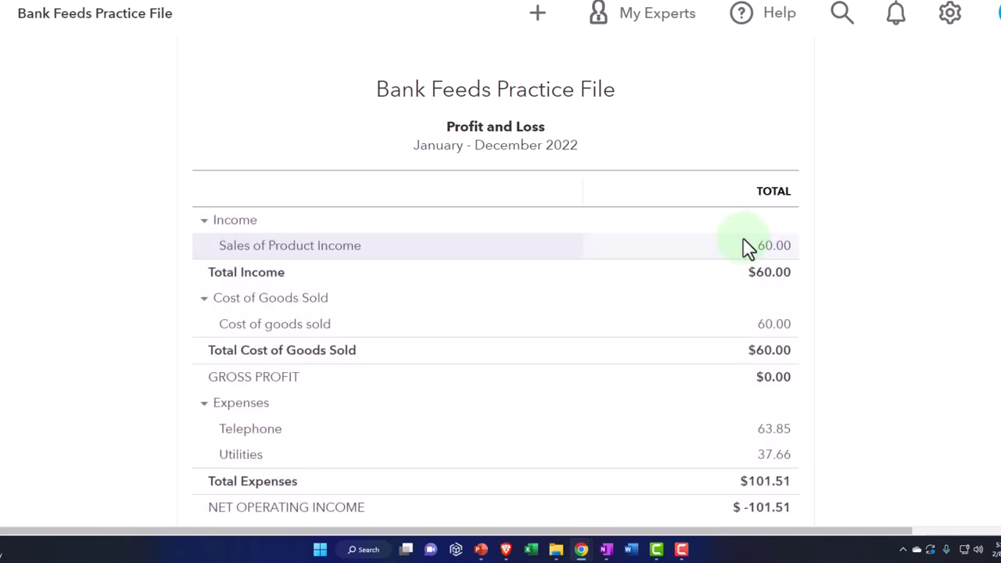
scroll(746, 247, down, 5)
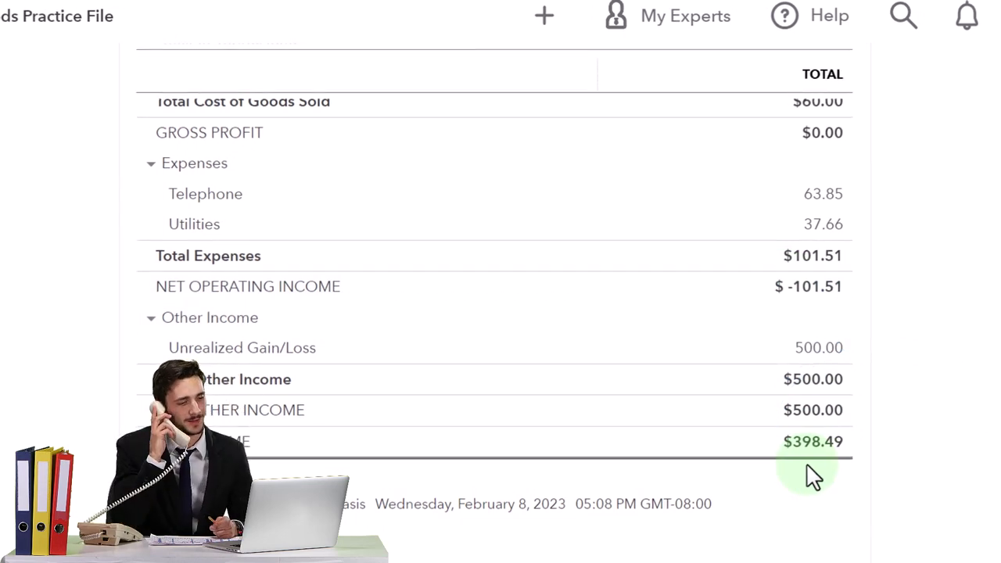
Rerun the Balance Sheet and examine its Checking 2412 balance and equity section
click(216, 12)
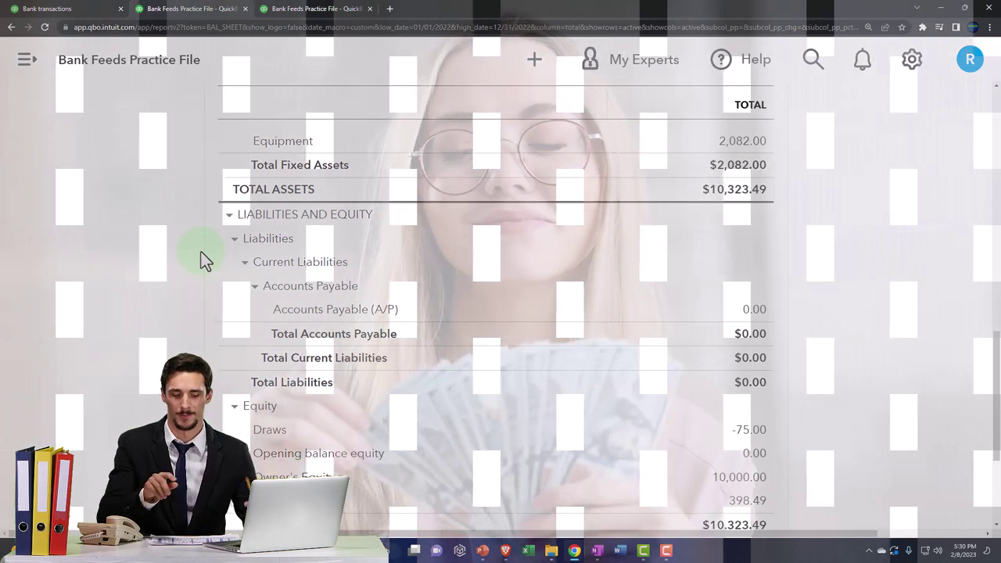
scroll(201, 252, down, 2)
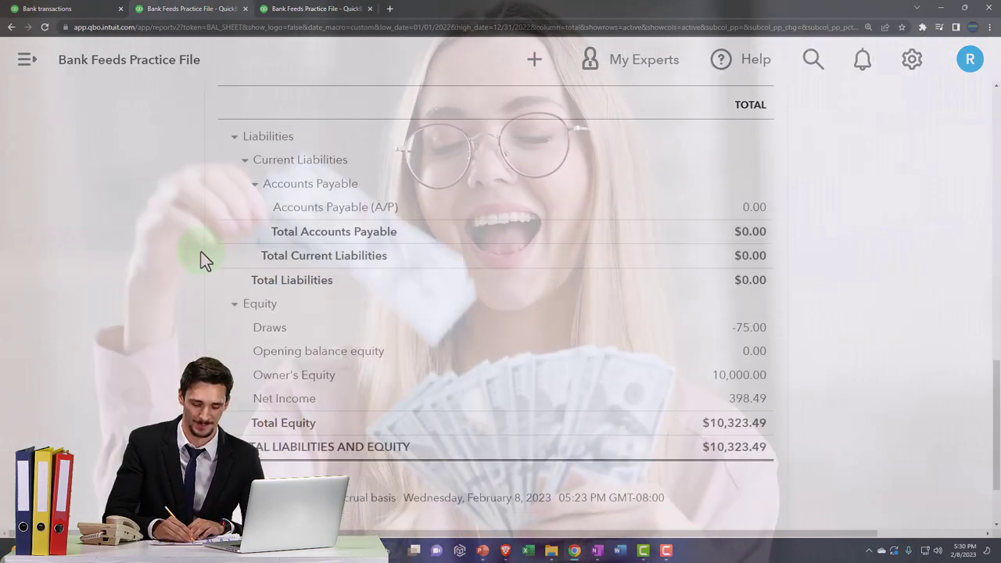
scroll(230, 336, up, 10)
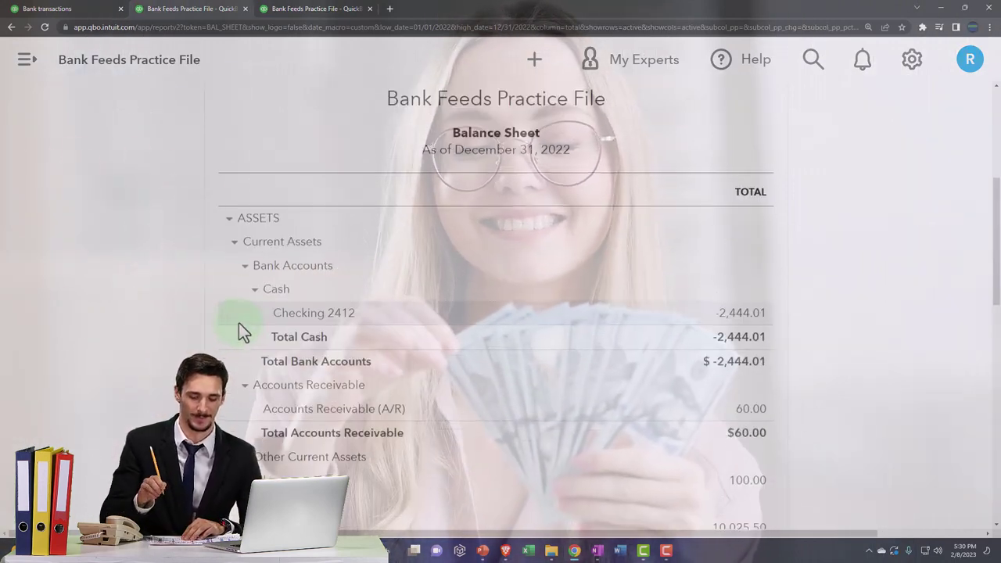
scroll(566, 361, down, 7)
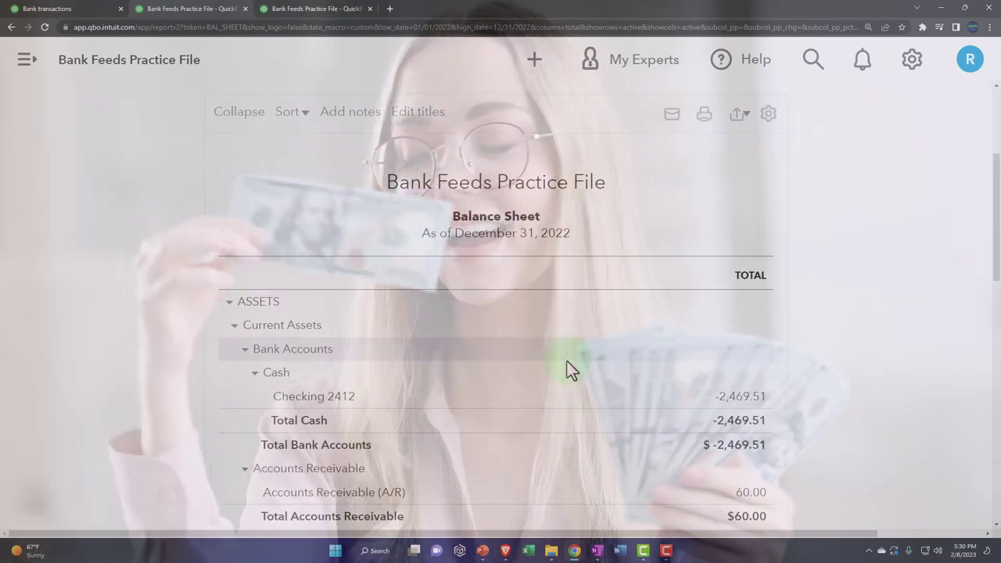
scroll(562, 370, down, 8)
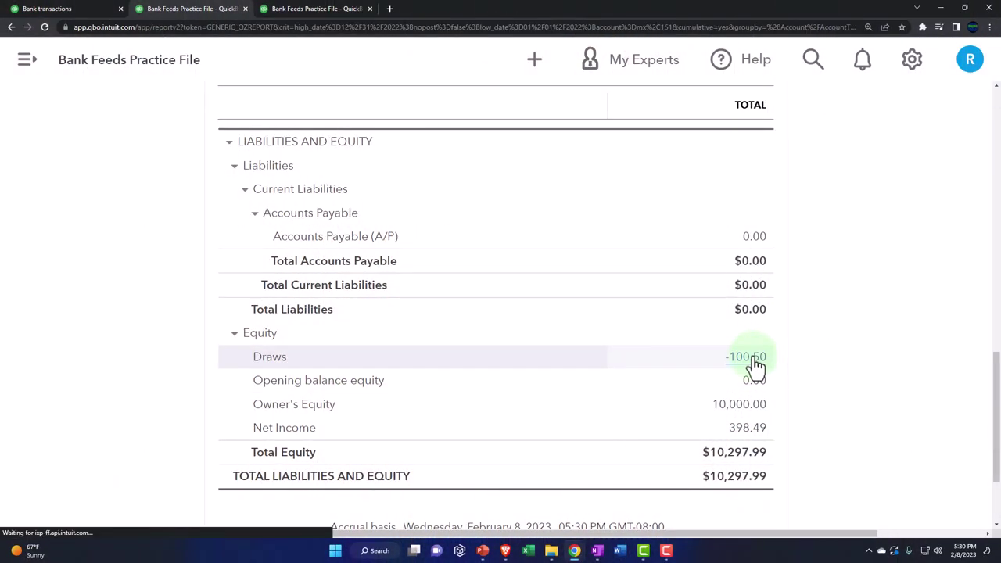
Examine the transactions that make up the Draws balance and return to the Balance Sheet
click(749, 357)
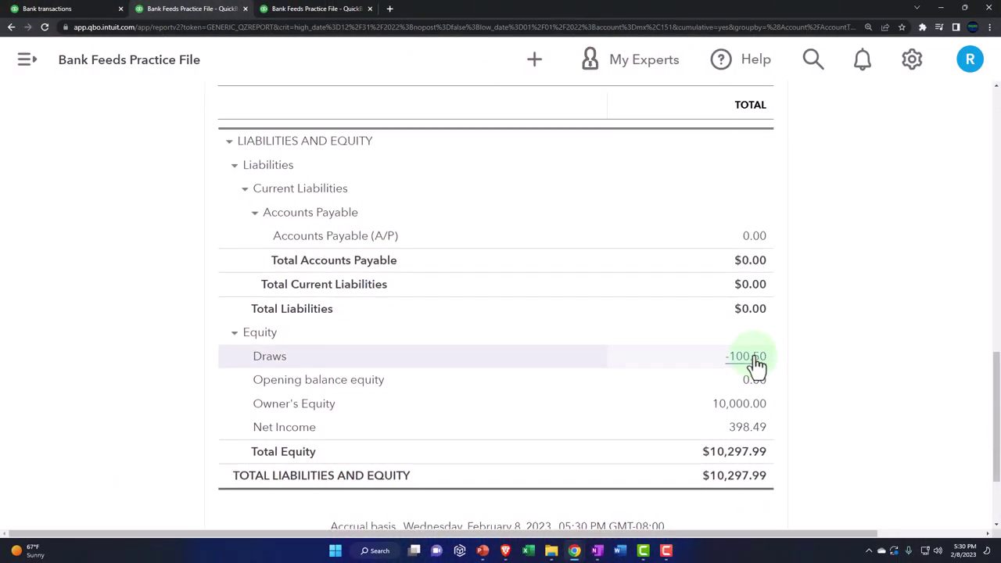
key(ctrl+minus)
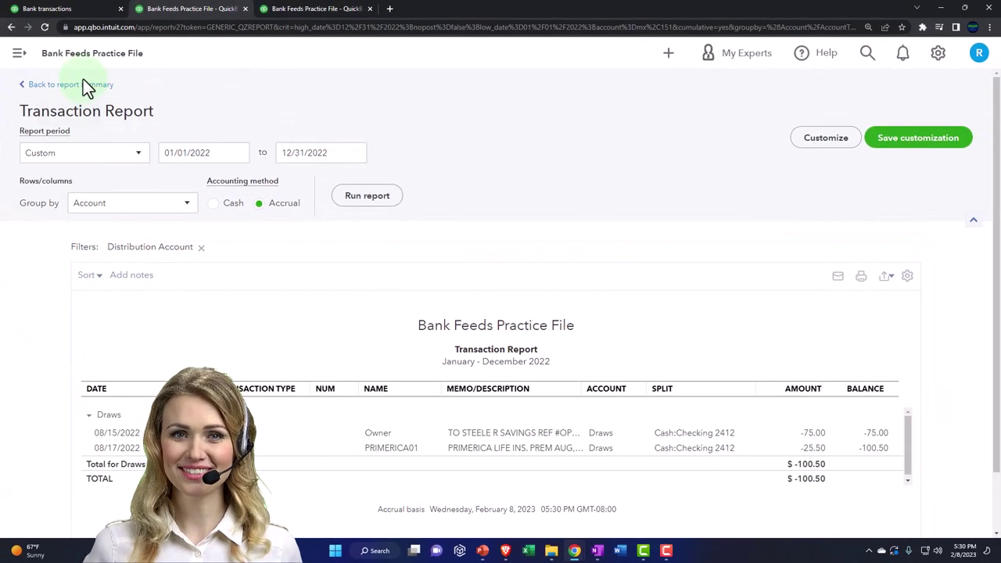
click(85, 85)
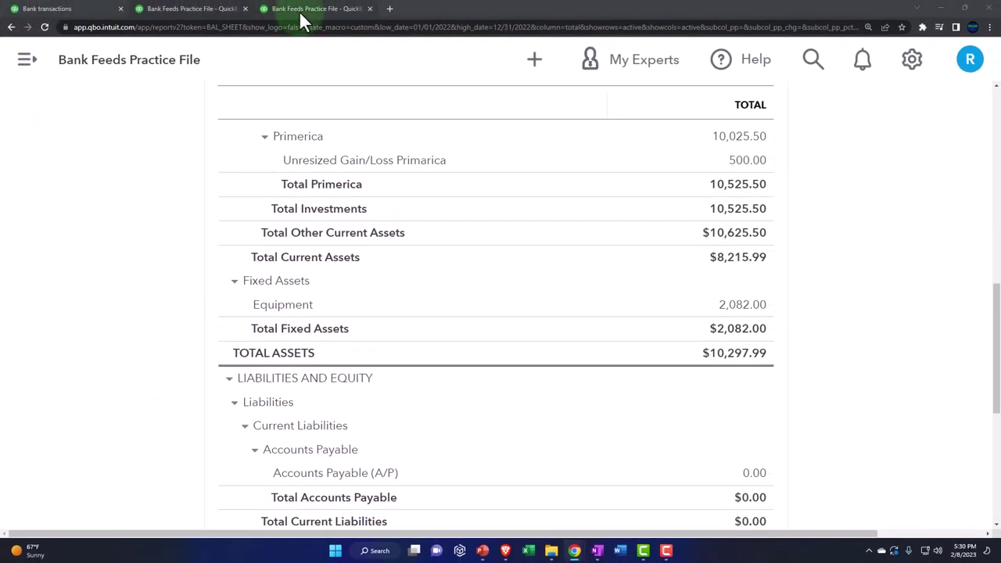
Rerun the Profit and Loss report on the accrual basis and review its income and expense lines
click(302, 15)
scroll(578, 258, up, 3)
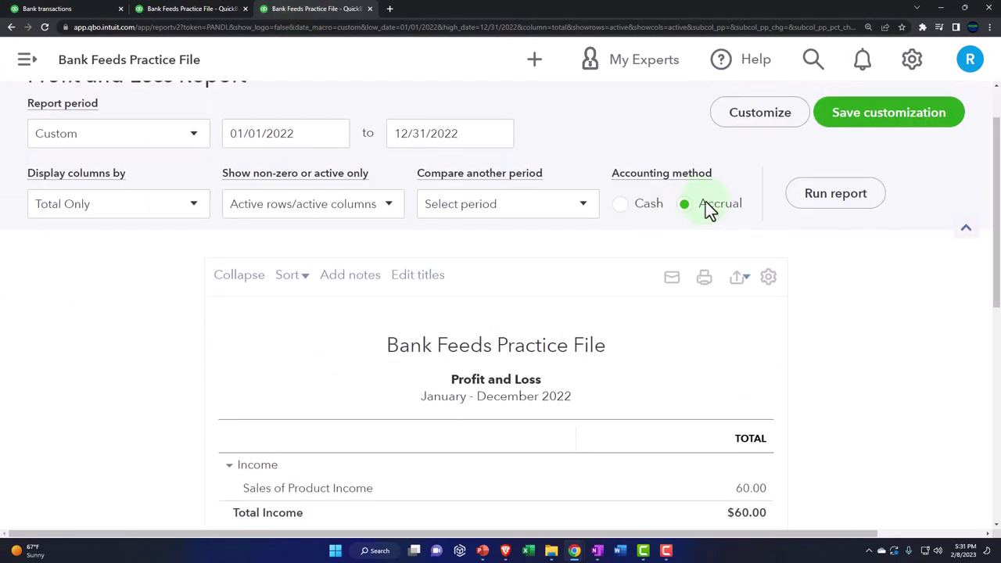
click(823, 202)
scroll(762, 352, down, 2)
click(760, 422)
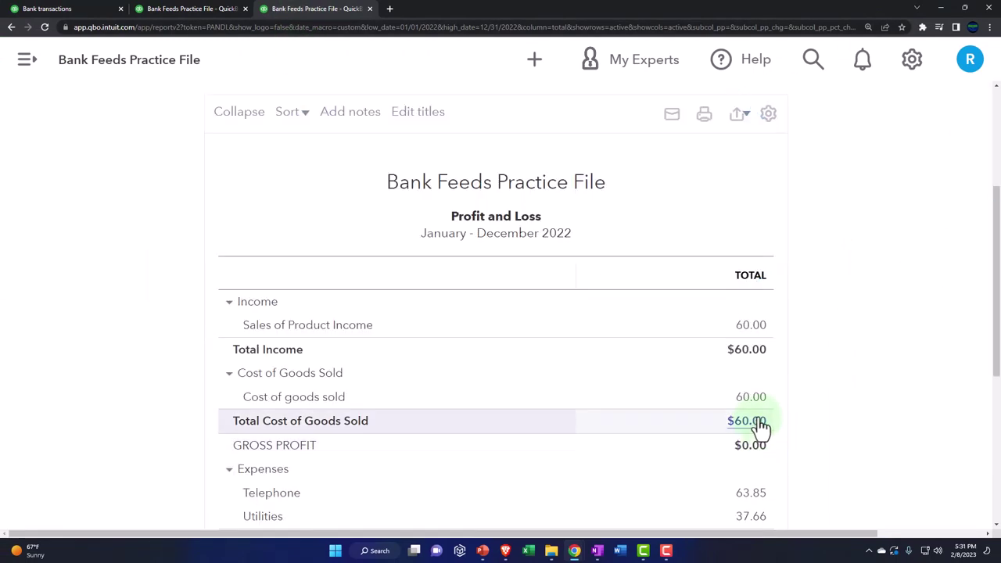
scroll(760, 426, down, 1)
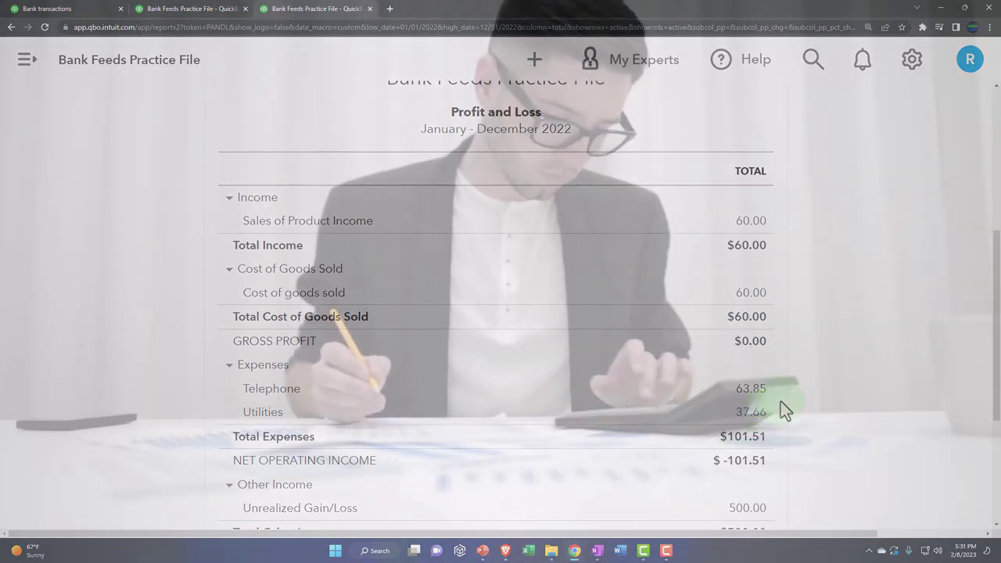
scroll(780, 401, down, 2)
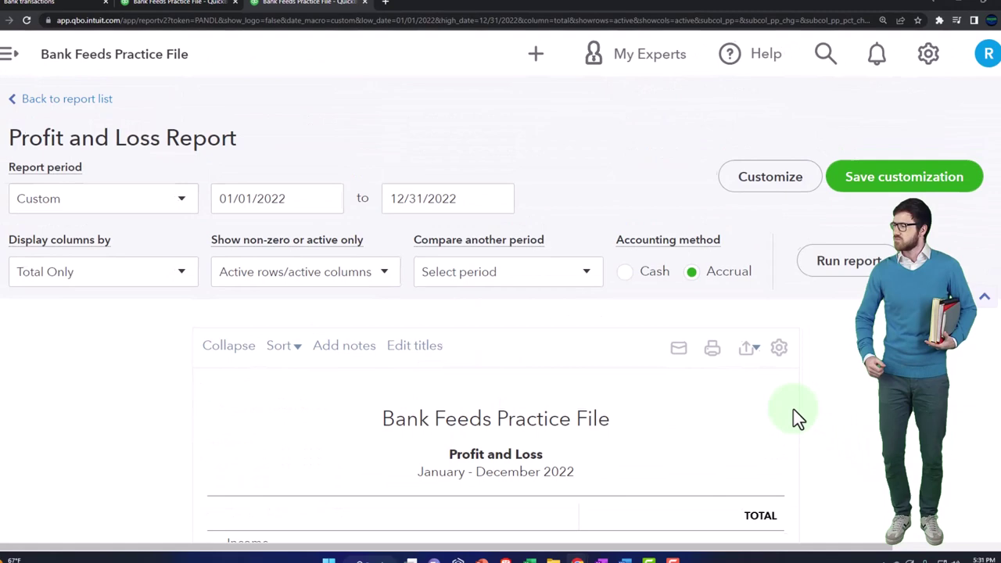
Try to duplicate the Profit and Loss report in another browser tab
right_click(331, 3)
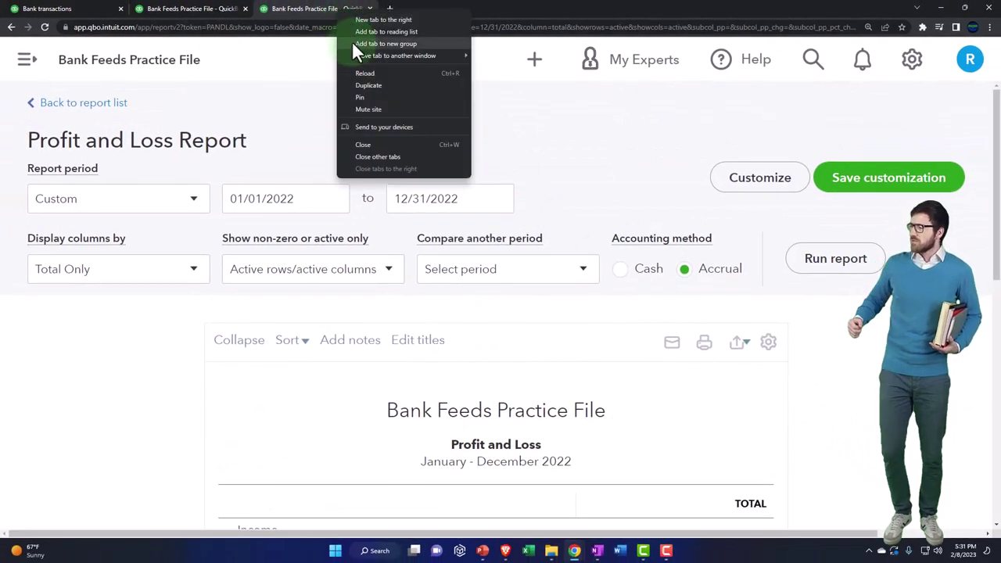
click(368, 85)
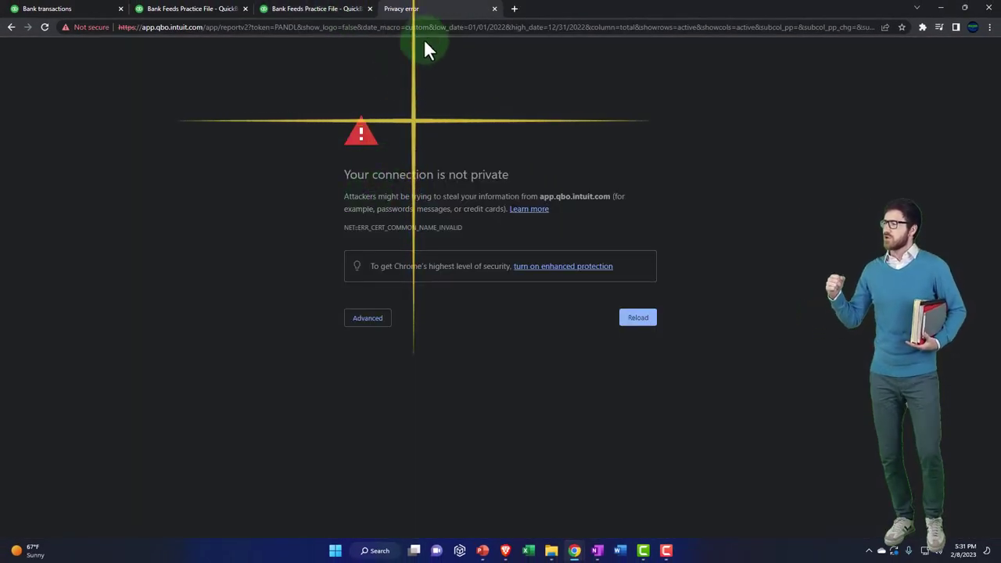
click(494, 9)
Find the Trial Balance in the reports list by name and open it
click(26, 63)
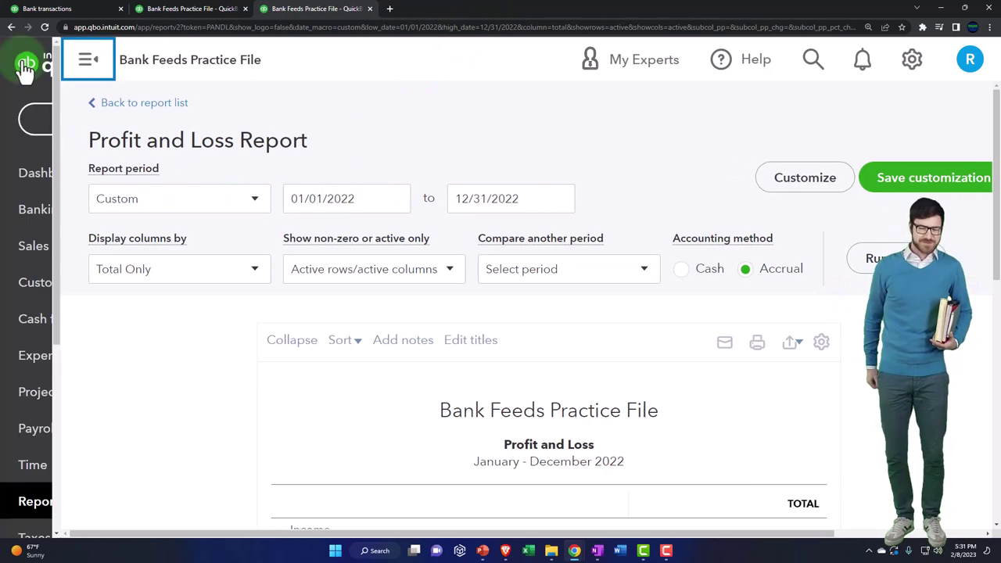
scroll(47, 235, down, 2)
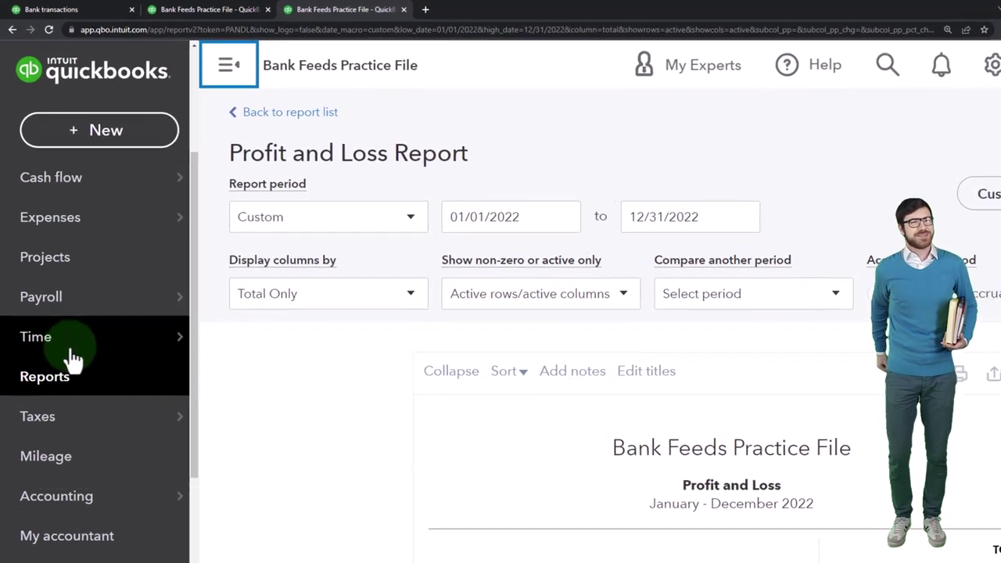
click(55, 349)
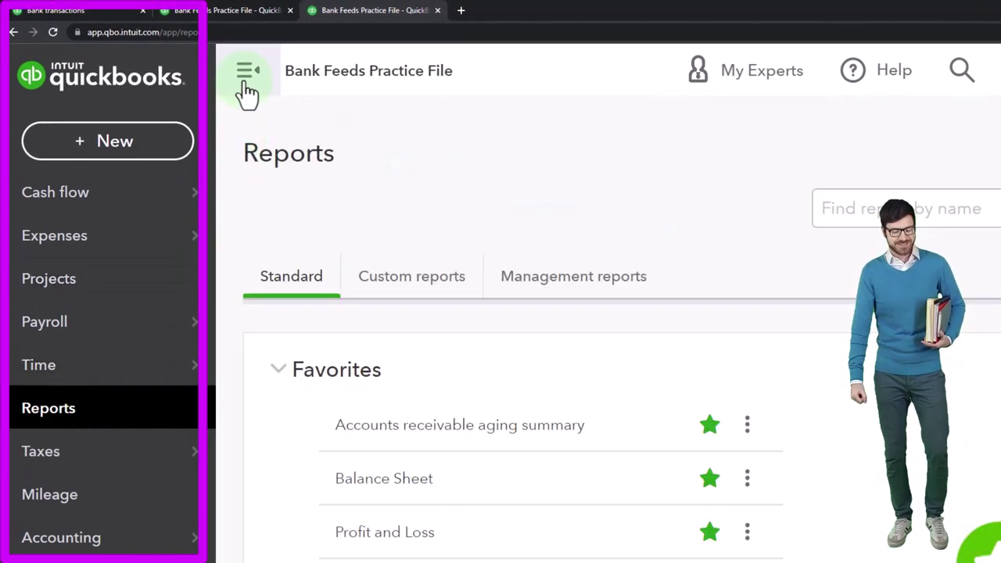
click(248, 70)
click(845, 215)
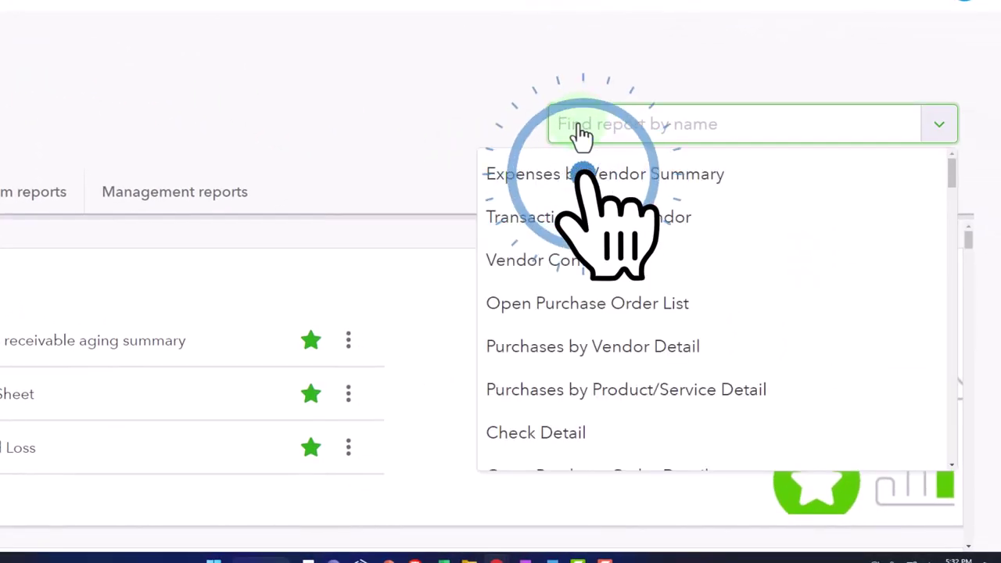
text(tri)
key(Down)
key(Return)
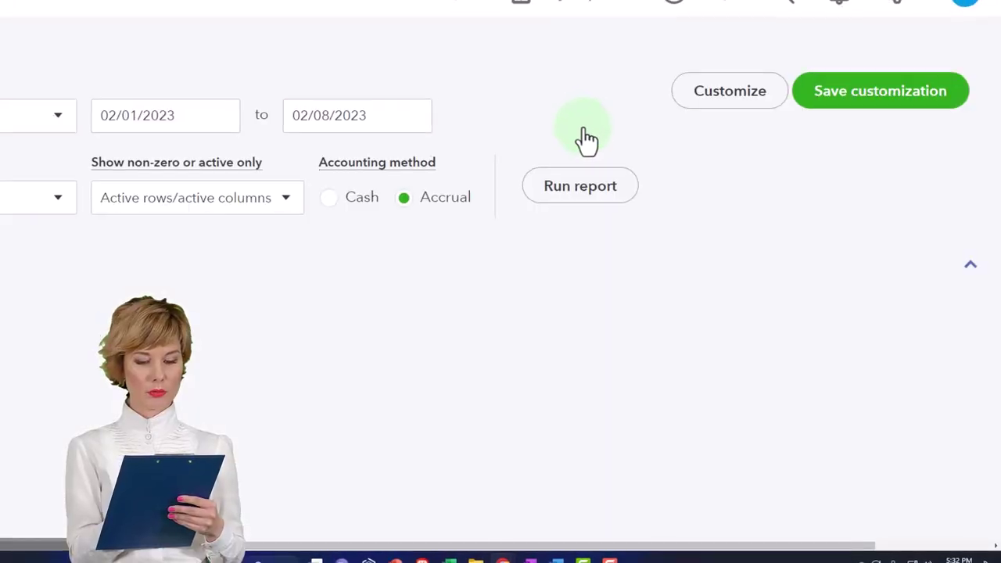
Examine the Trial Balance's debit and credit columns, including Checking 2412, Draws, Owner's Equity and the totals
scroll(587, 141, down, 5)
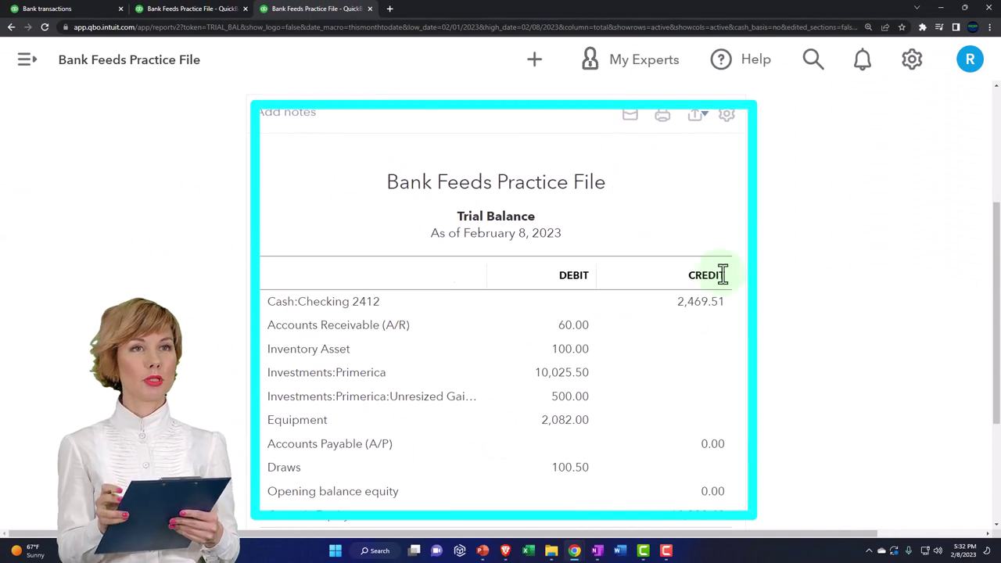
key(ctrl+plus)
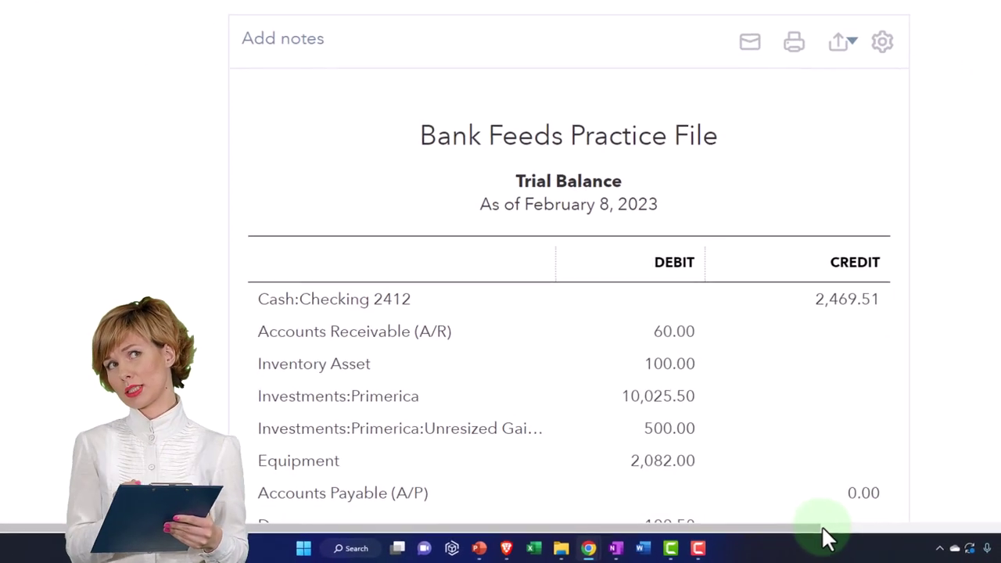
key(ctrl+plus)
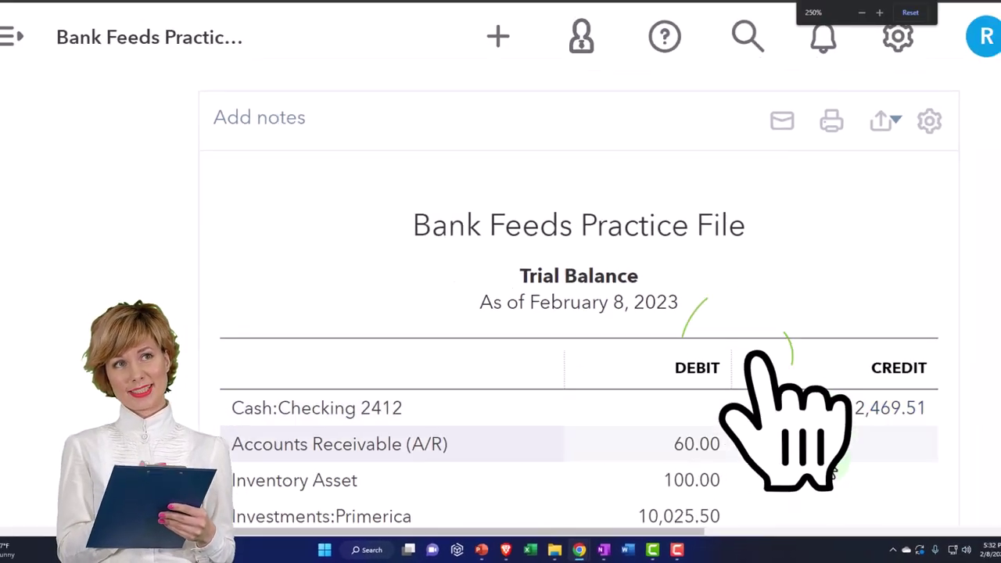
scroll(809, 422, right, 2)
scroll(809, 422, down, 3)
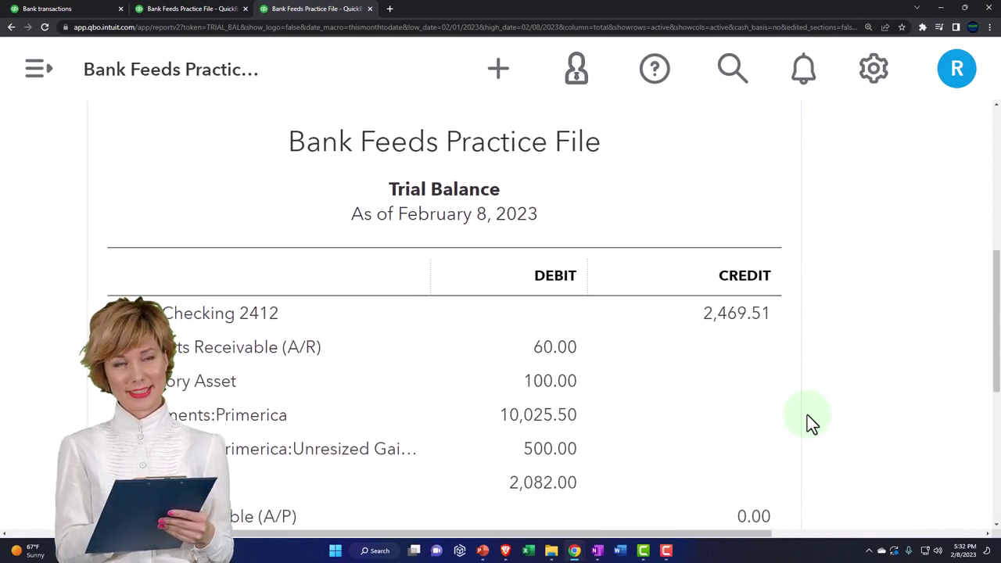
scroll(810, 422, down, 1)
scroll(807, 414, down, 1)
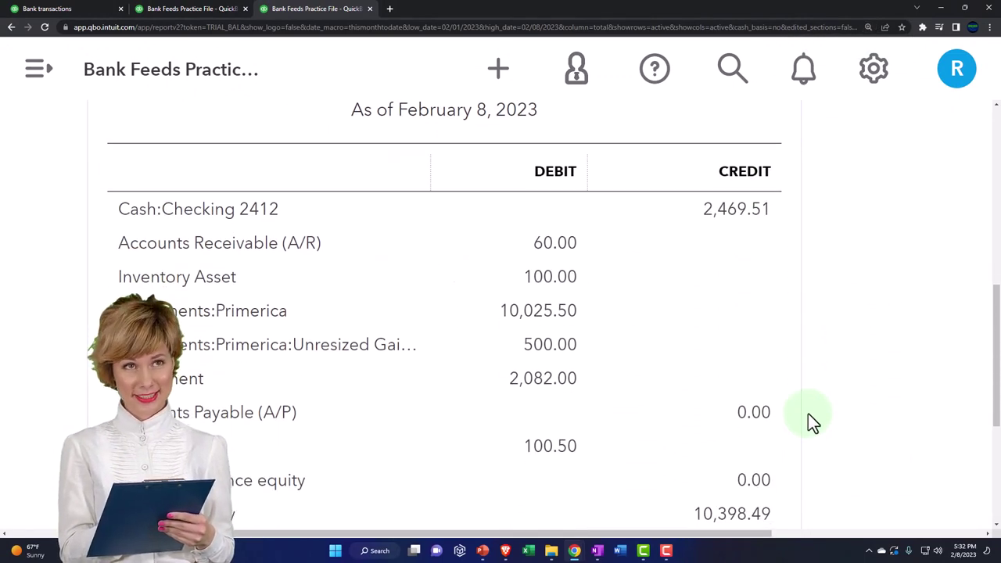
scroll(808, 413, down, 2)
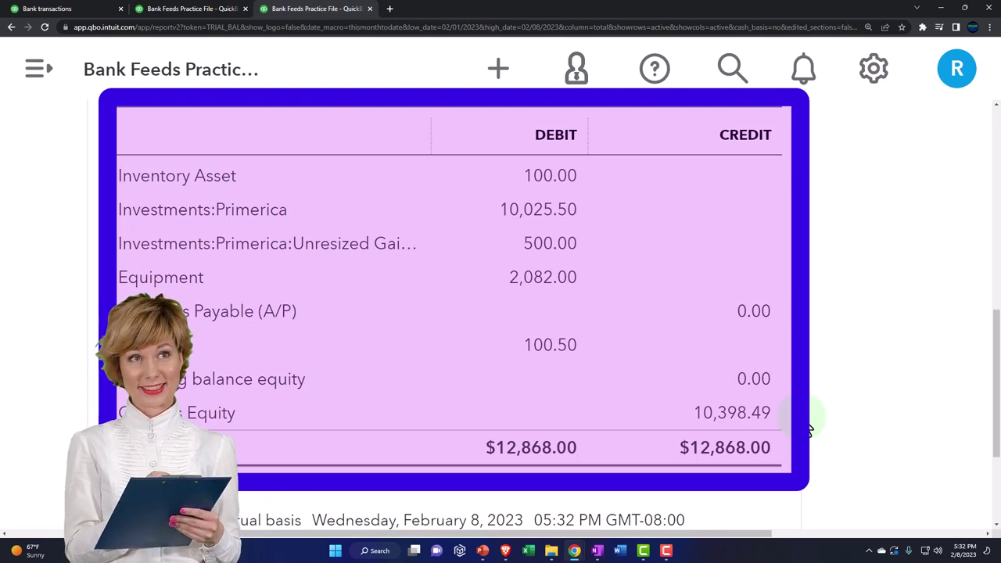
scroll(809, 428, up, 2)
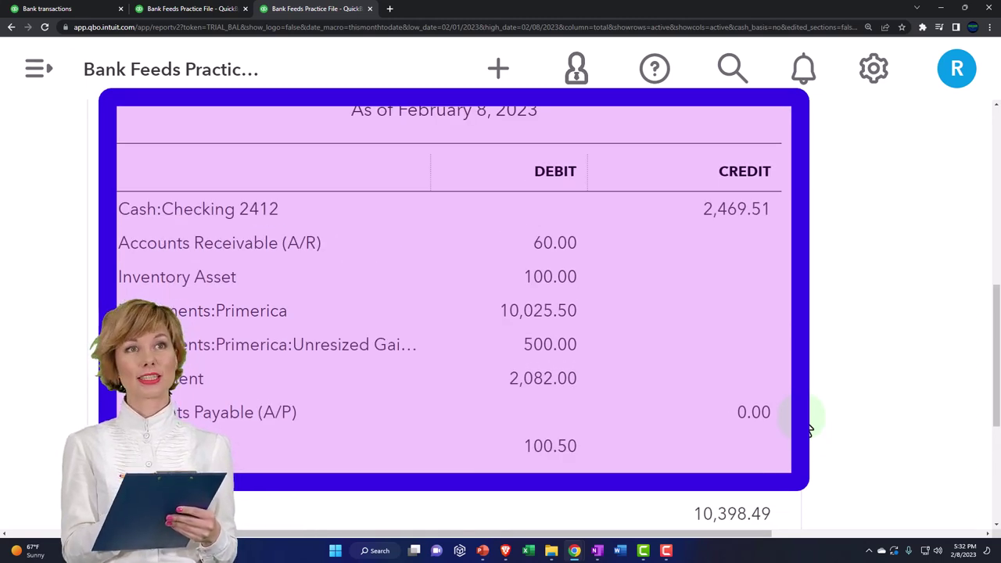